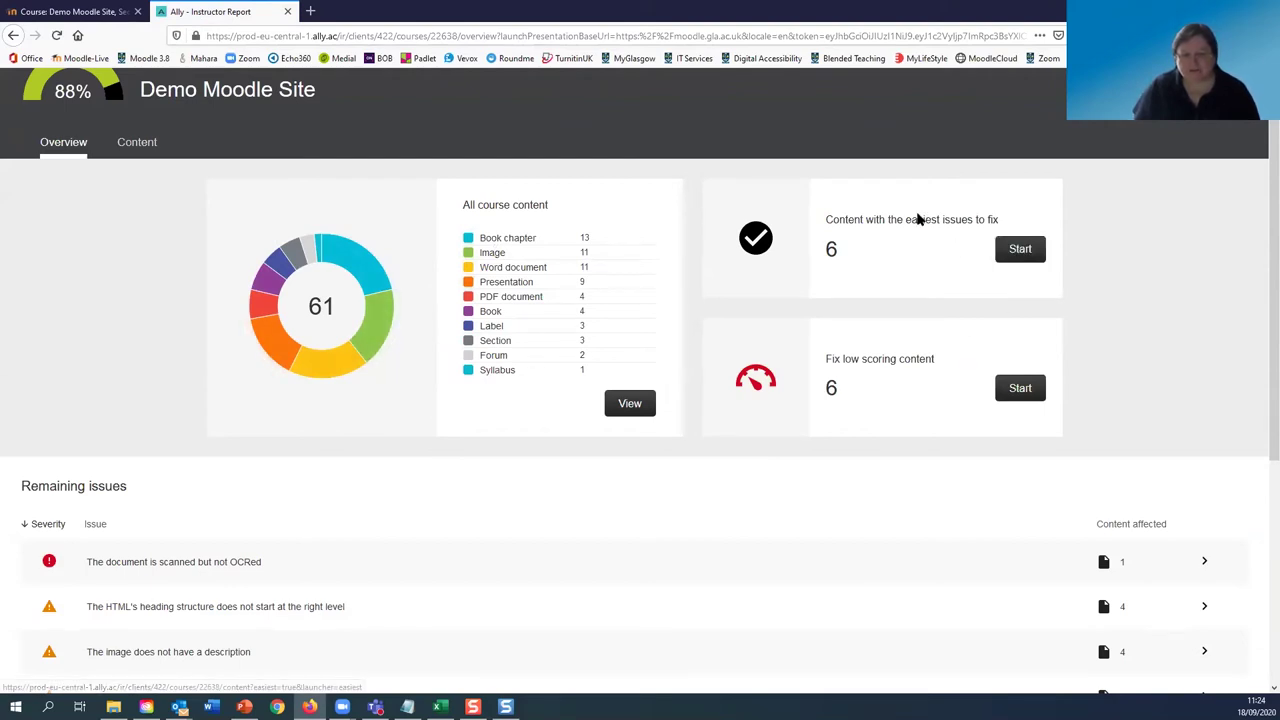
Step: From the content with the easiest issues to fix, draft the description "Ally" for 1_goi_Blackboard-ALLY.png, but mark the image as decorative instead
{"action": "left_click", "coordinate": [1020, 249]}
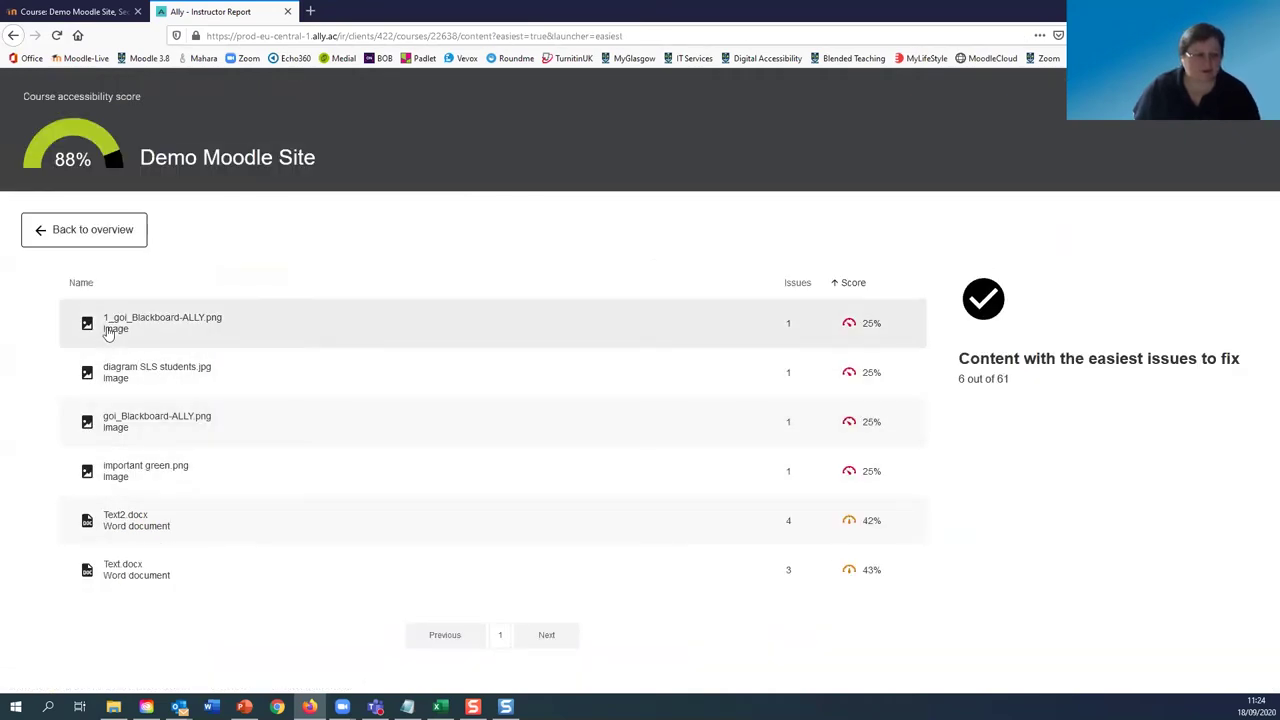
{"action": "left_click", "coordinate": [855, 343]}
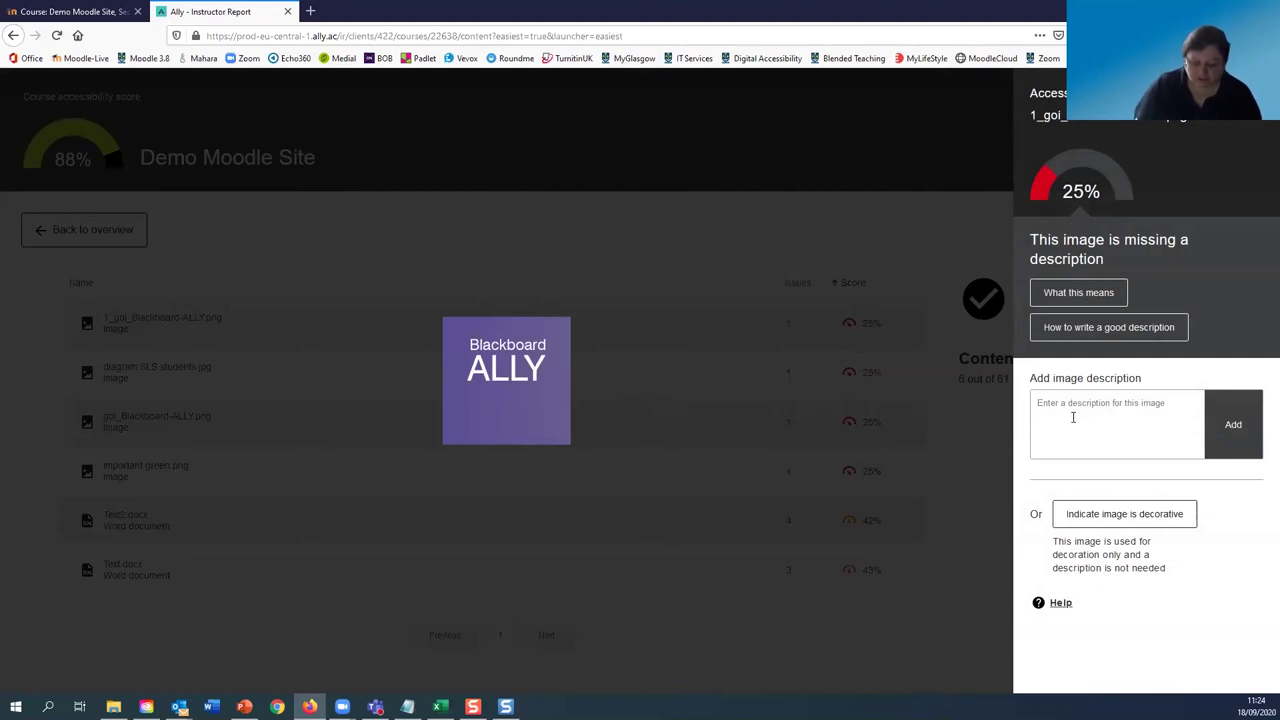
{"action": "type", "text": "Ally"}
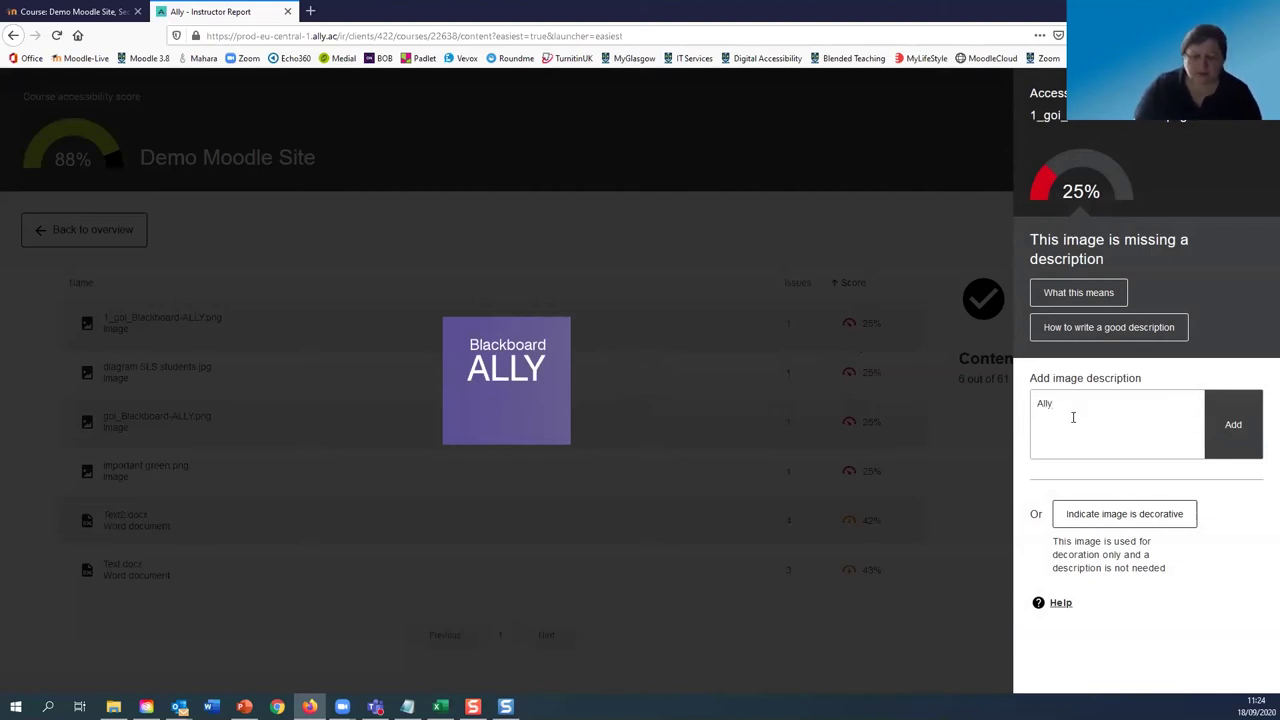
{"action": "left_click", "coordinate": [1121, 522]}
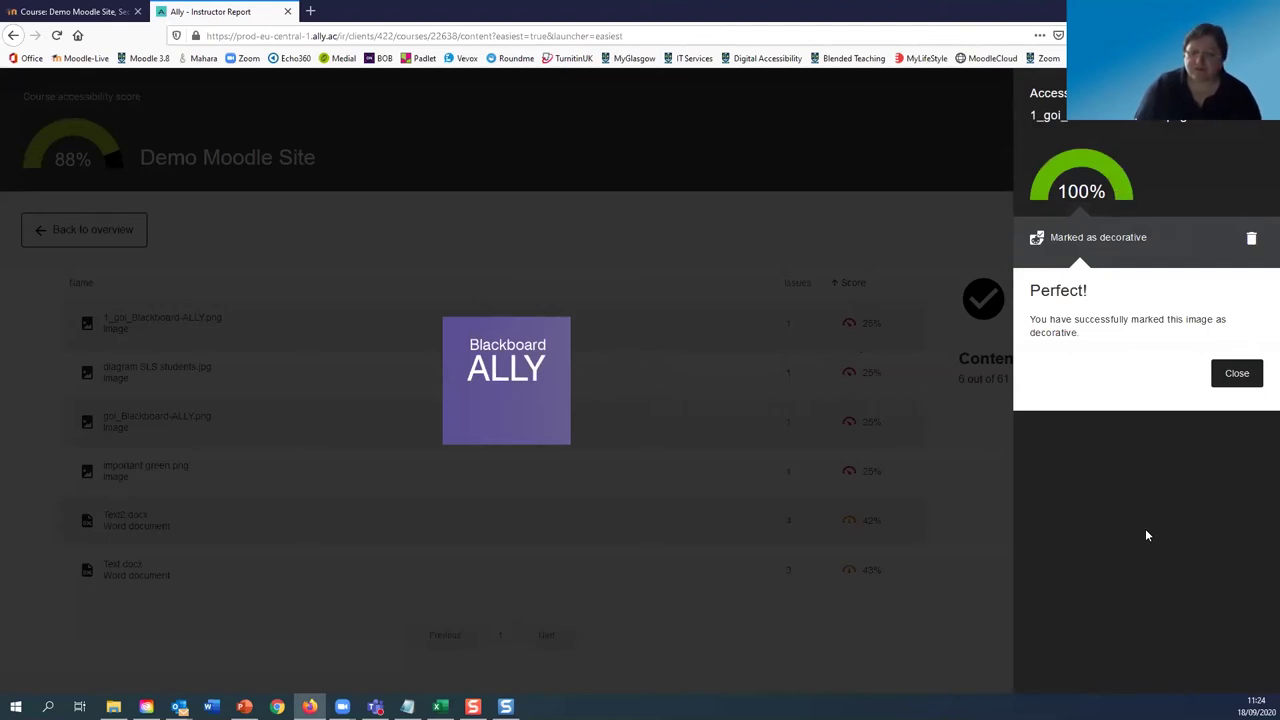
{"action": "left_click", "coordinate": [1239, 379]}
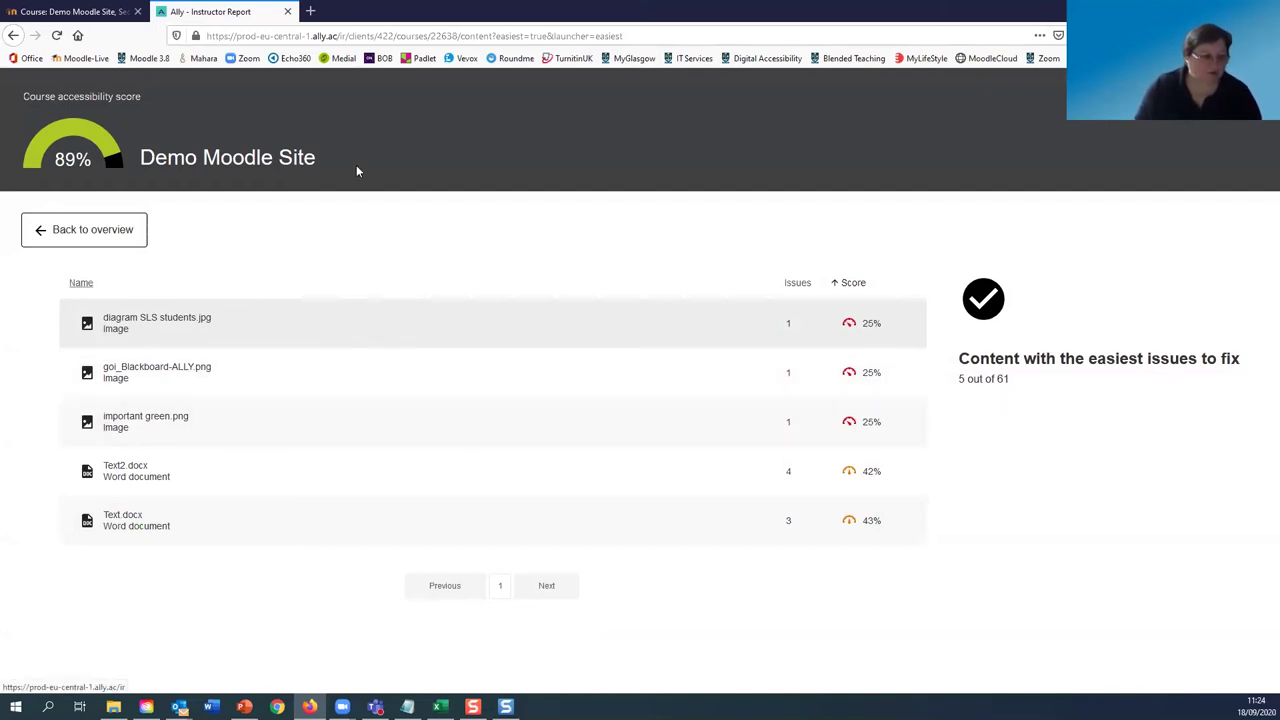
Step: Mark the image diagram SLS students.jpg as decorative and close its feedback
{"action": "left_click", "coordinate": [365, 333]}
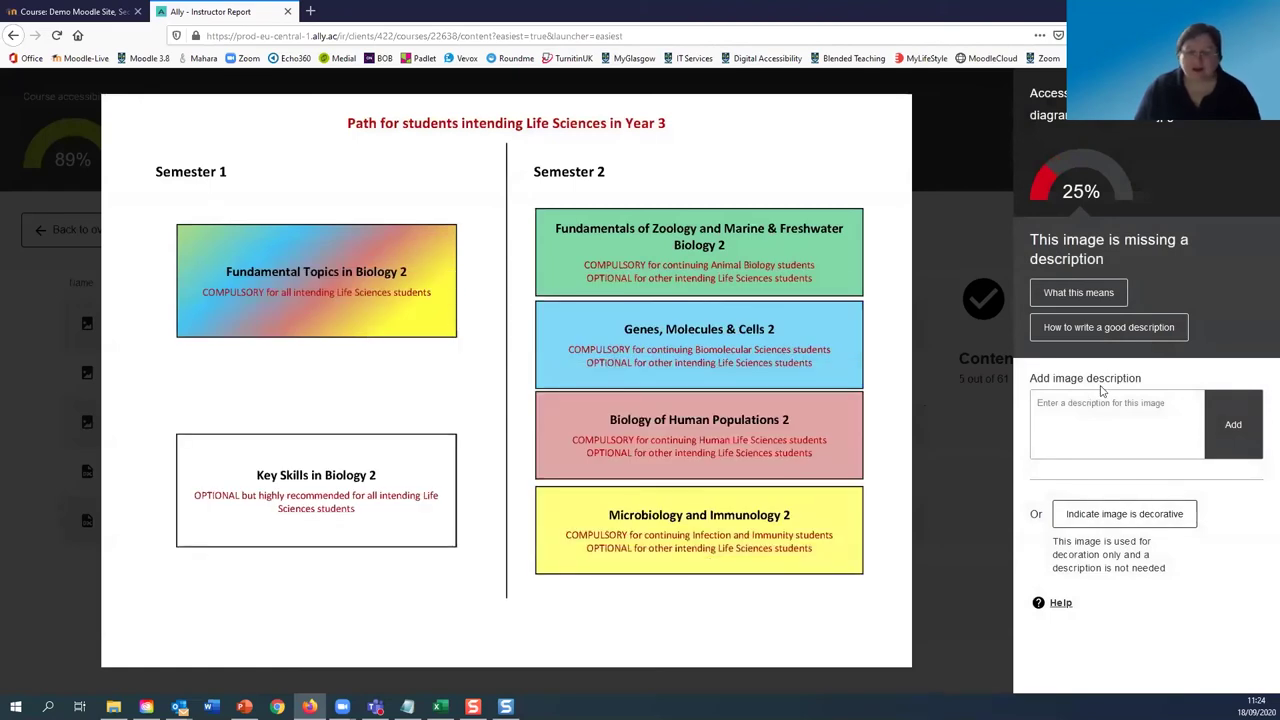
{"action": "left_click", "coordinate": [1108, 517]}
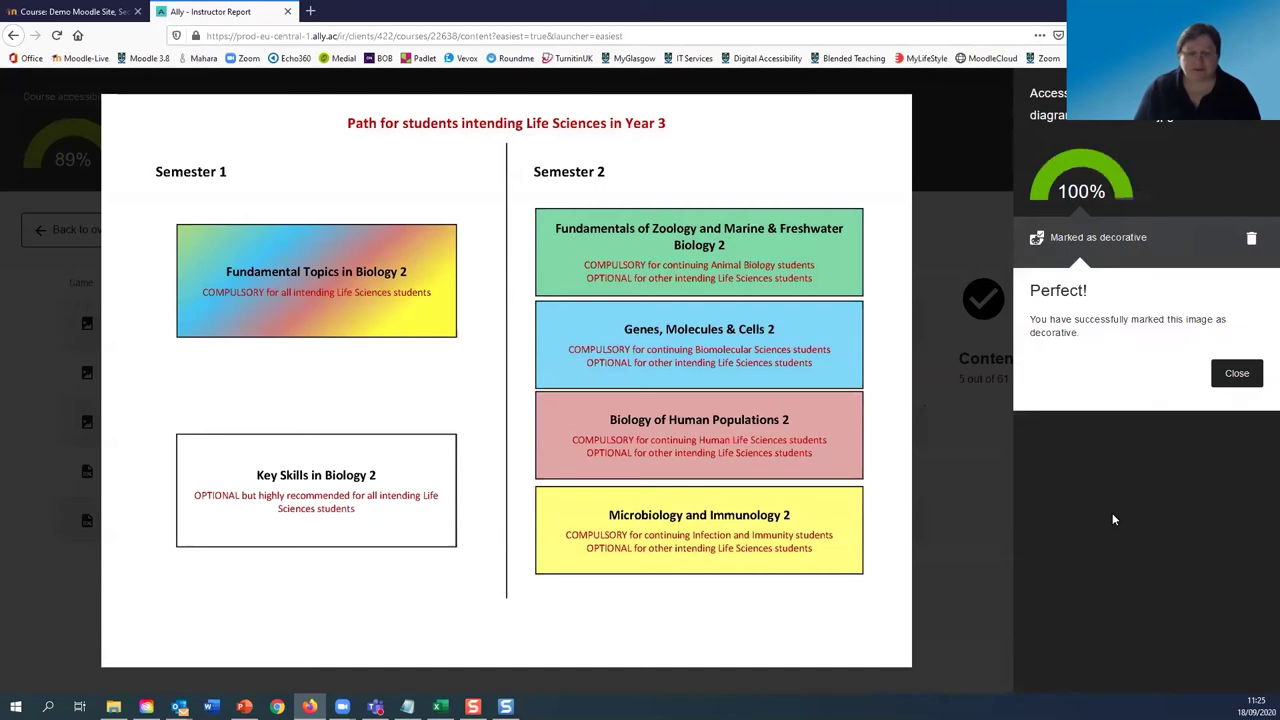
{"action": "left_click", "coordinate": [1237, 374]}
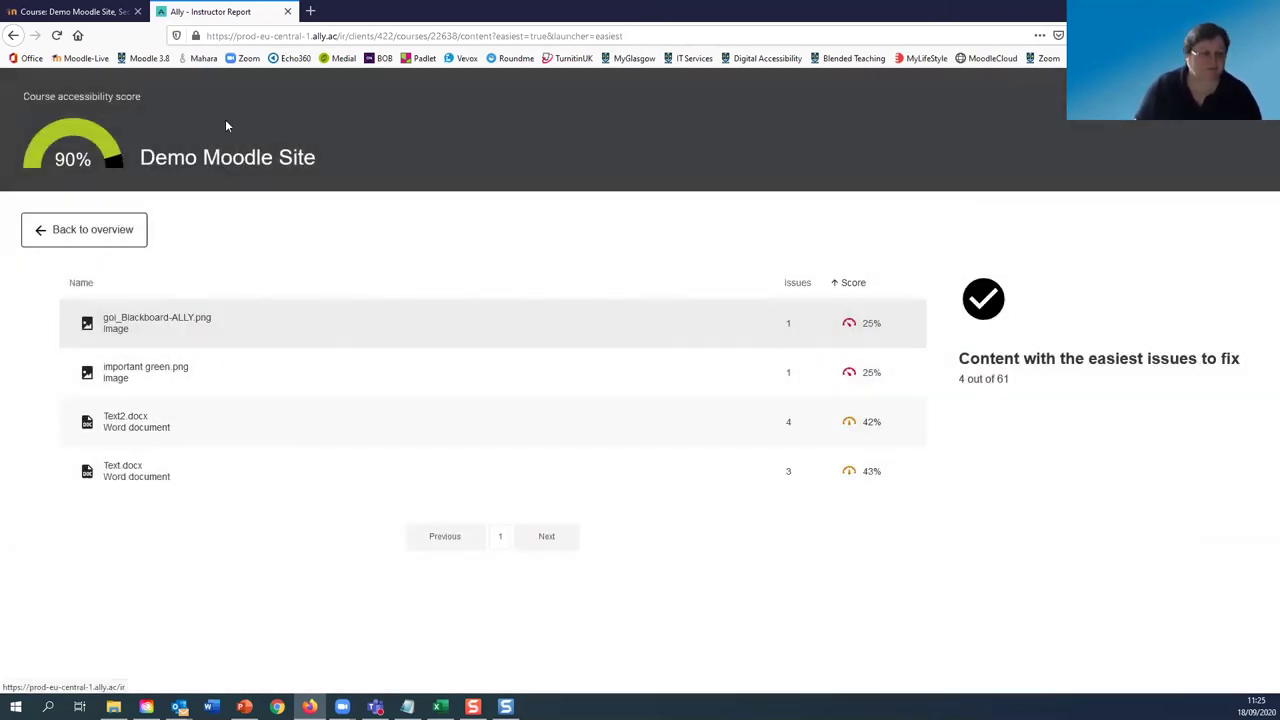
Step: Review the course's low scoring content items from the overview and return to the overview
{"action": "left_click", "coordinate": [135, 238]}
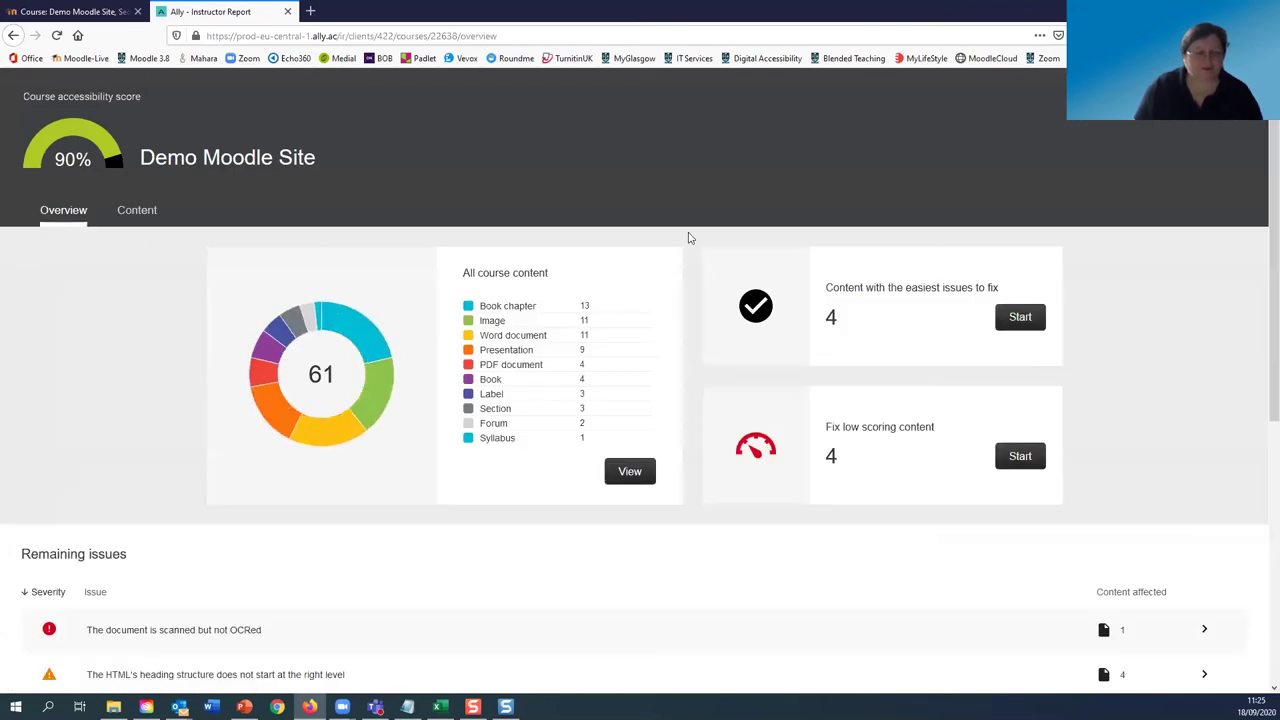
{"action": "left_click", "coordinate": [1022, 466]}
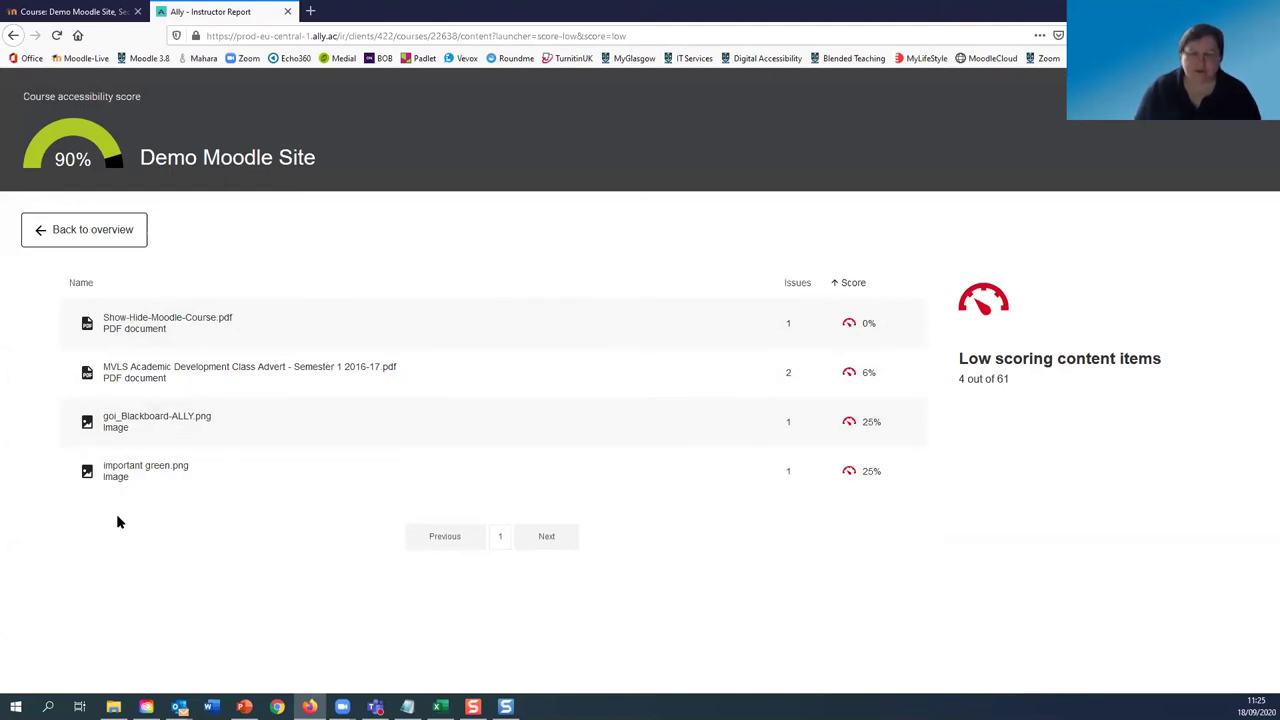
{"action": "left_click", "coordinate": [119, 240]}
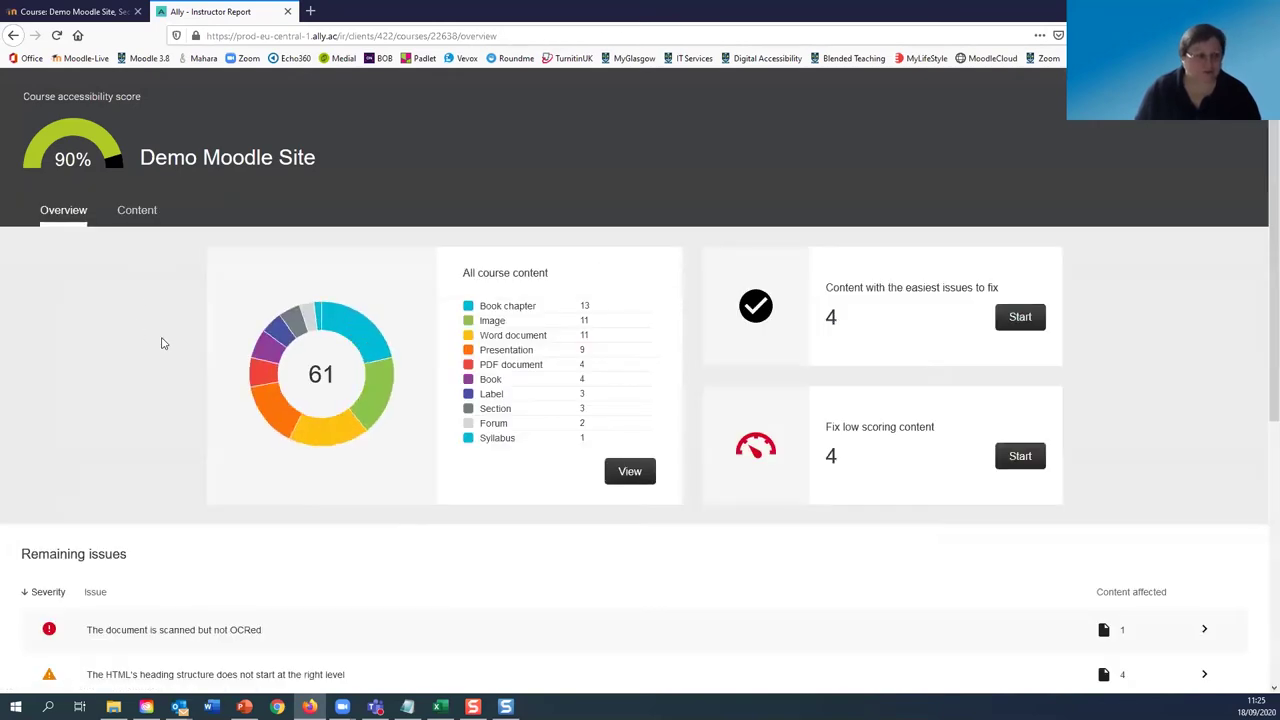
Step: Examine the remaining issues sorted by issue name, and sort them by severity again
{"action": "scroll", "coordinate": [160, 343], "scroll_direction": "down", "scroll_amount": 3}
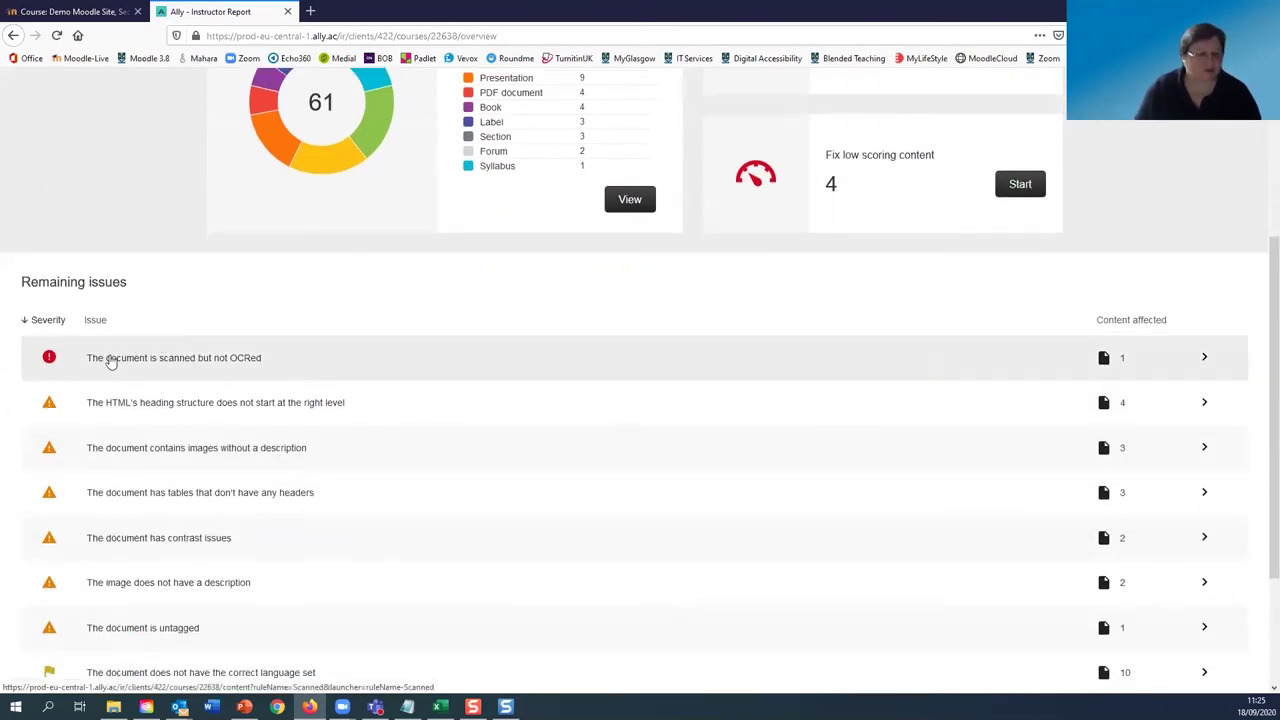
{"action": "scroll", "coordinate": [120, 362], "scroll_direction": "down", "scroll_amount": 2}
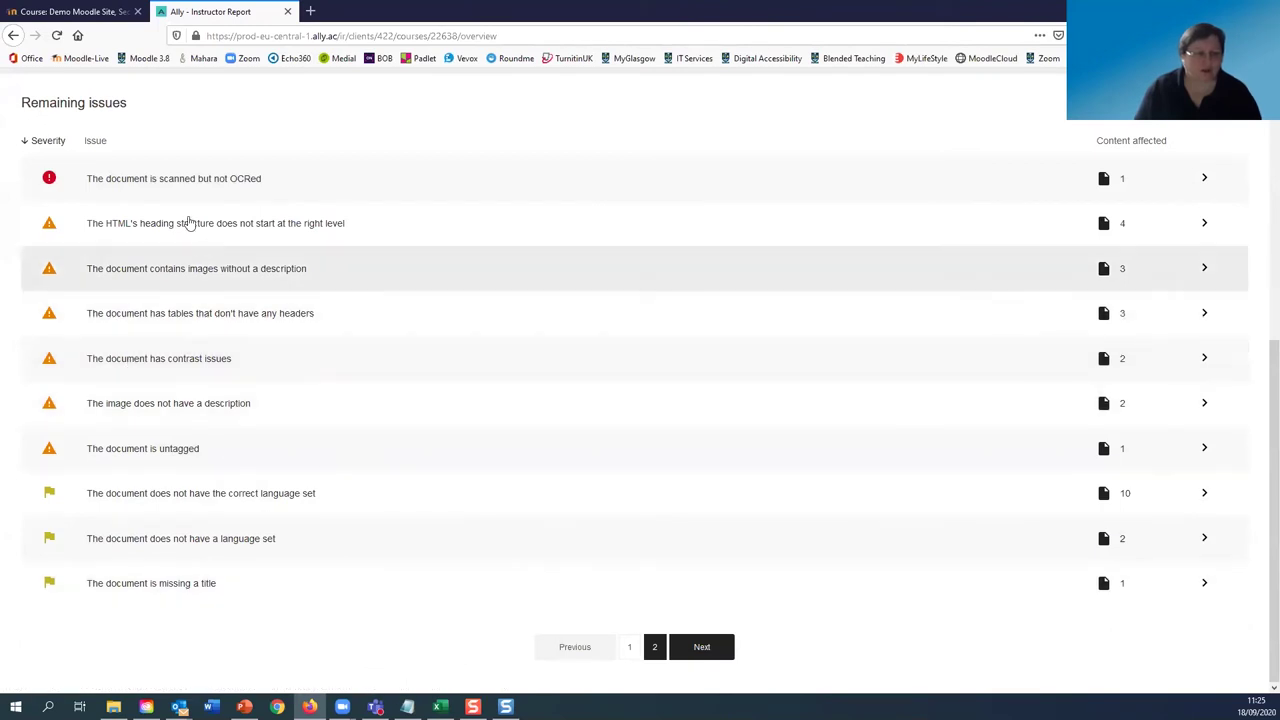
{"action": "left_click", "coordinate": [95, 141]}
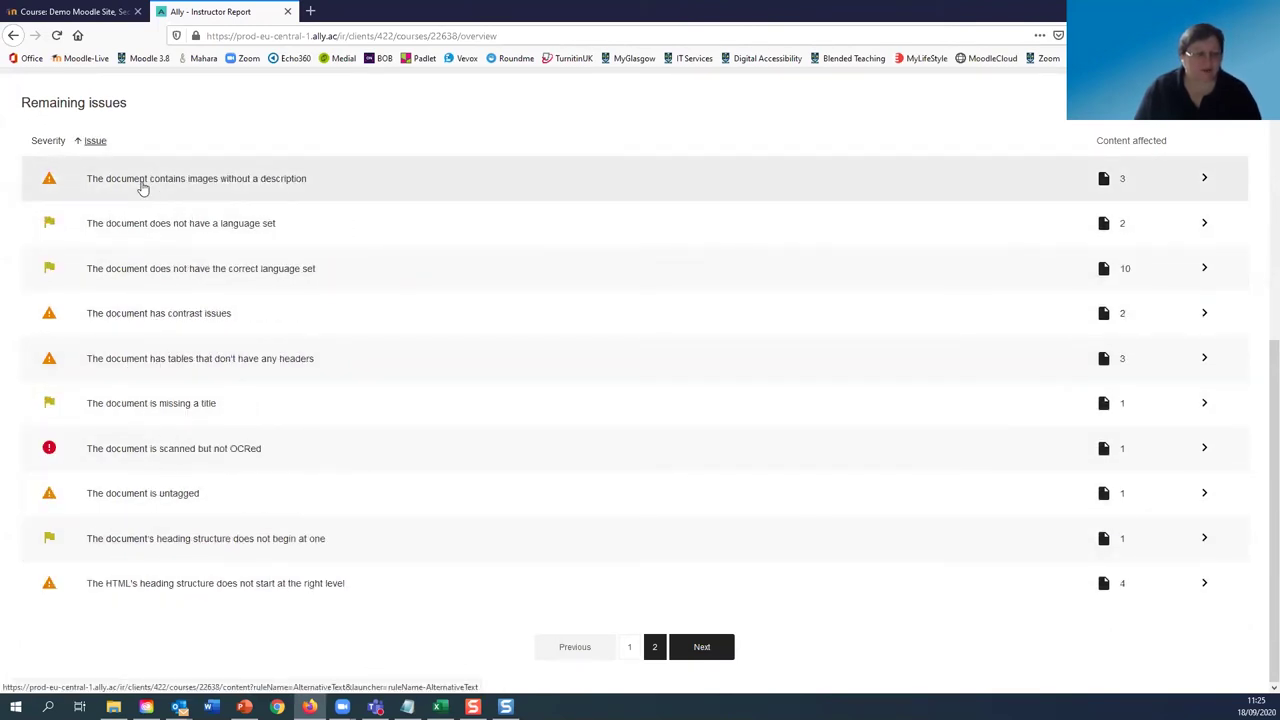
{"action": "left_click", "coordinate": [55, 142]}
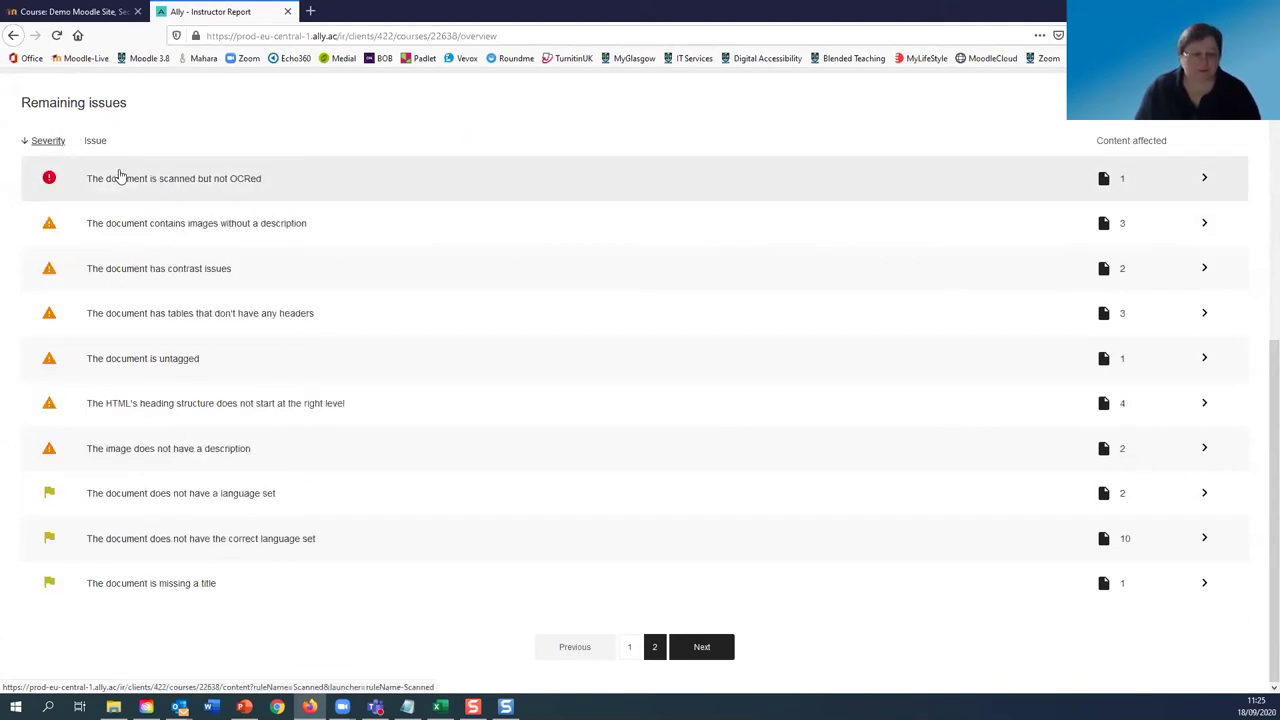
{"action": "scroll", "coordinate": [679, 347], "scroll_direction": "up", "scroll_amount": 5}
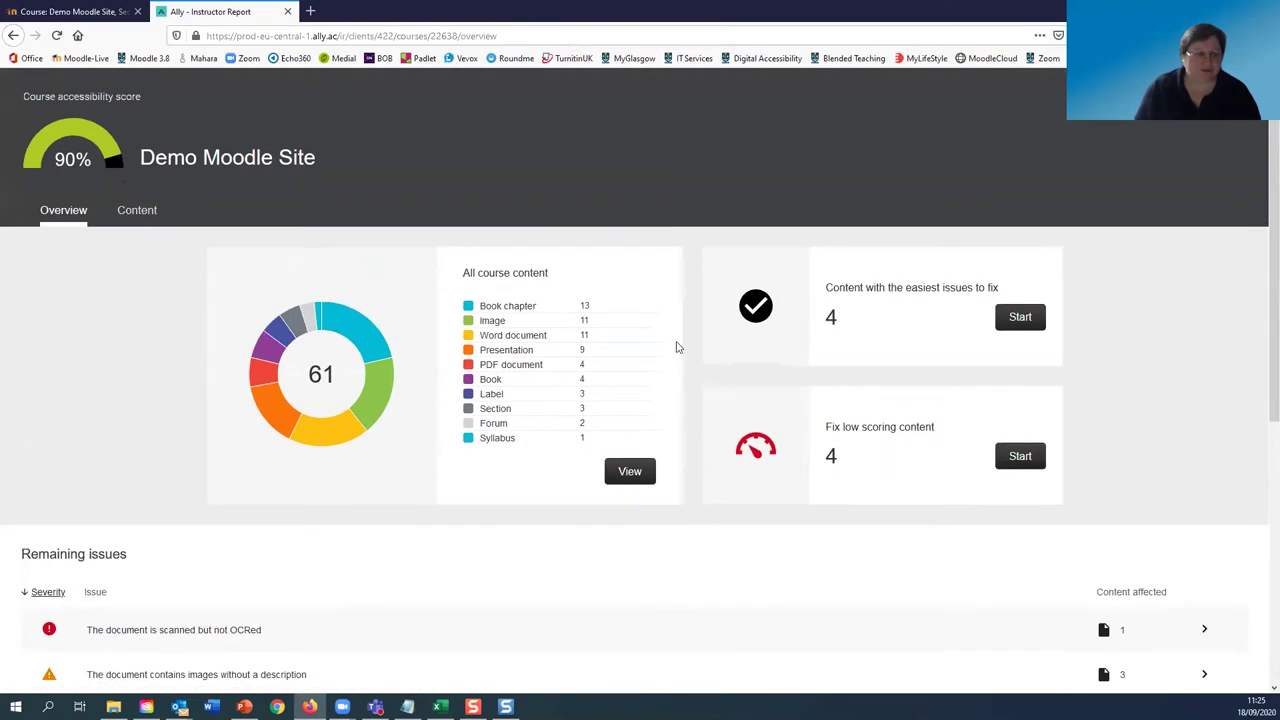
Step: Browse the first four pages of the full course content list to compare the items' issues and accessibility scores
{"action": "left_click", "coordinate": [137, 212]}
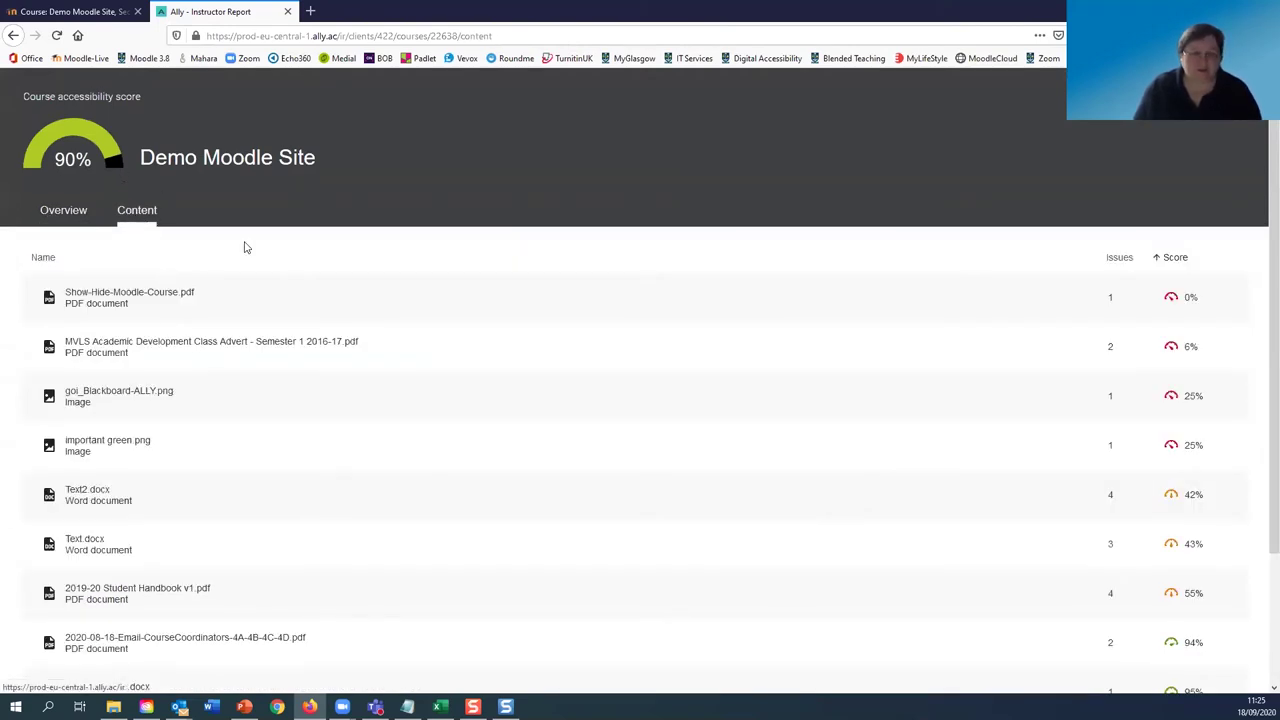
{"action": "scroll", "coordinate": [245, 247], "scroll_direction": "down", "scroll_amount": 3}
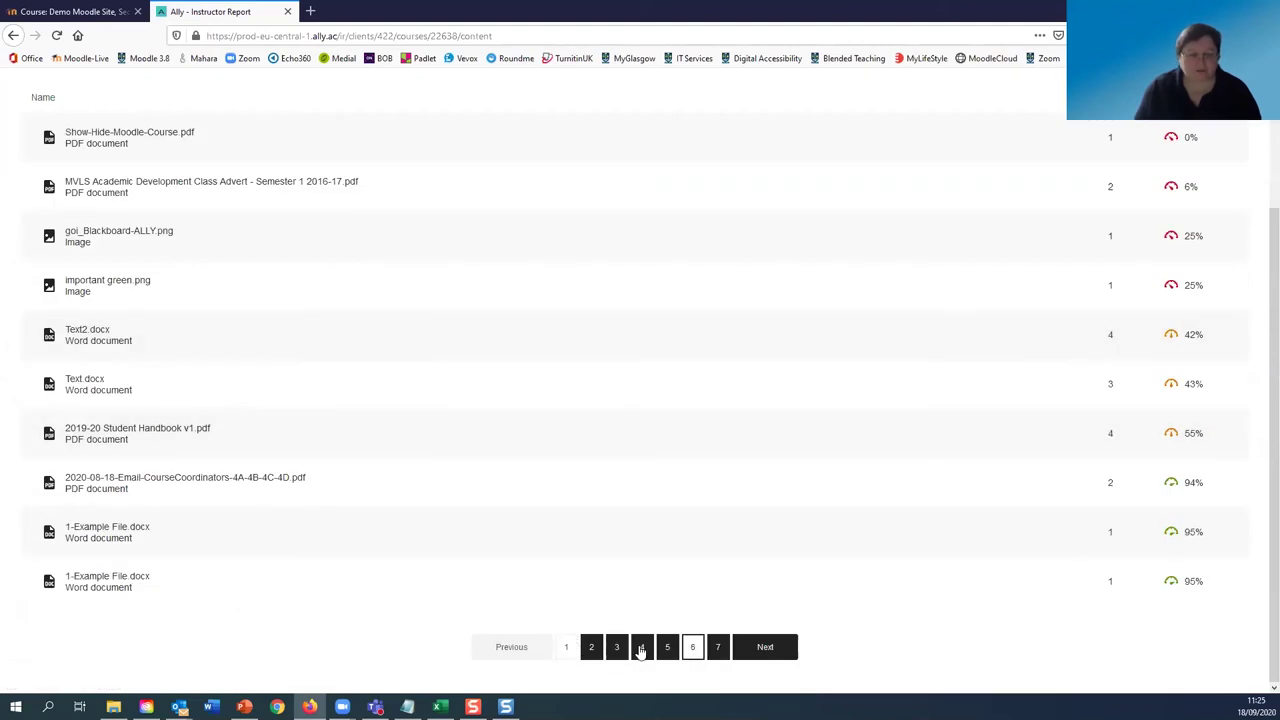
{"action": "left_click", "coordinate": [592, 648]}
{"action": "left_click", "coordinate": [616, 648]}
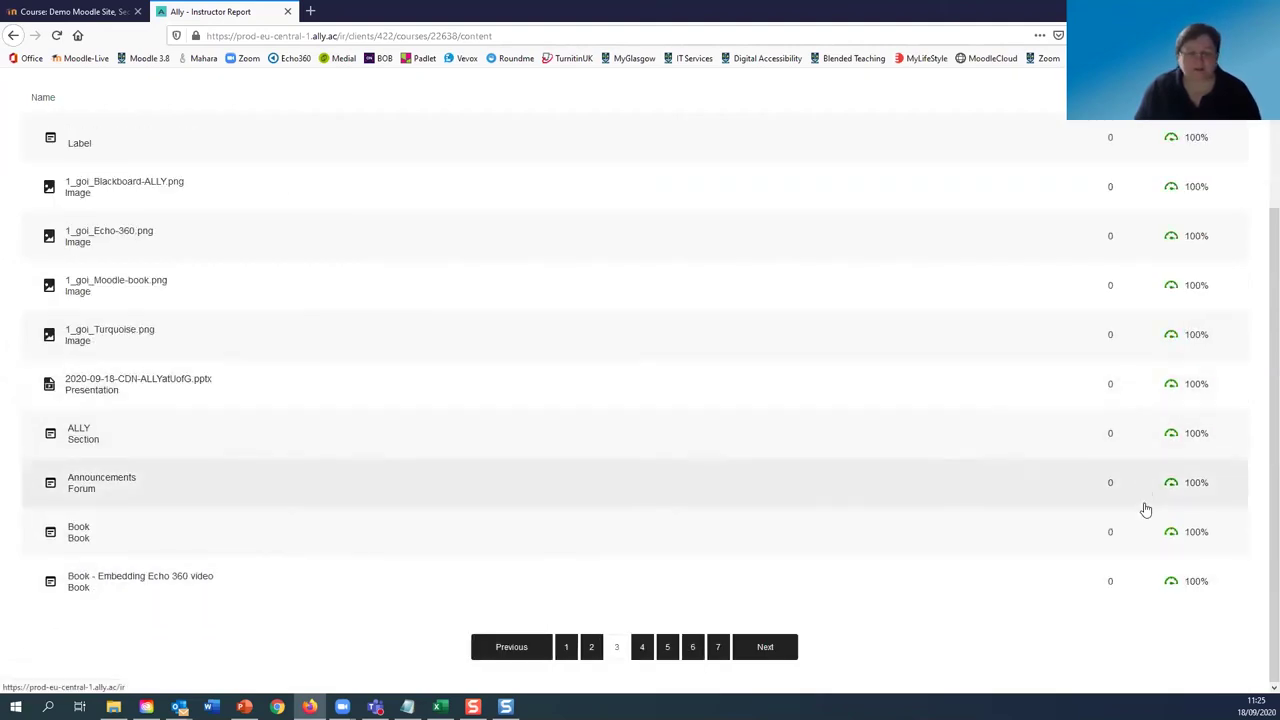
{"action": "left_click", "coordinate": [641, 648]}
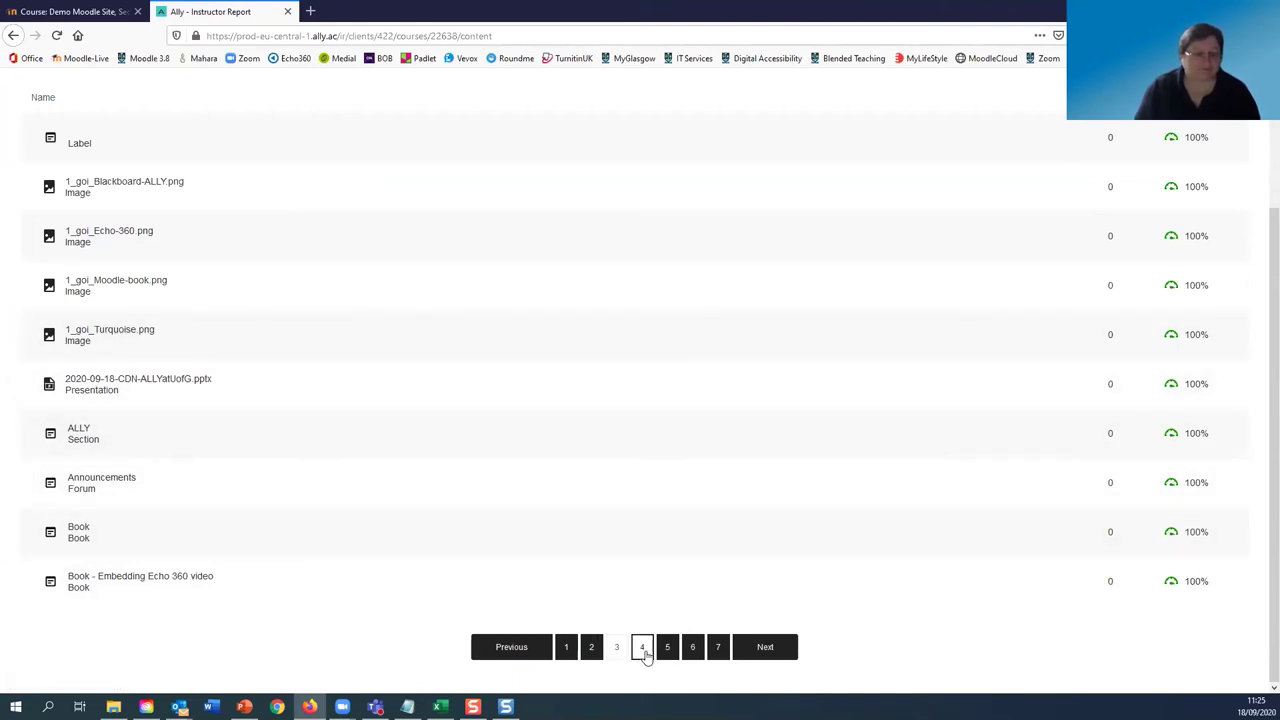
{"action": "left_click", "coordinate": [508, 648]}
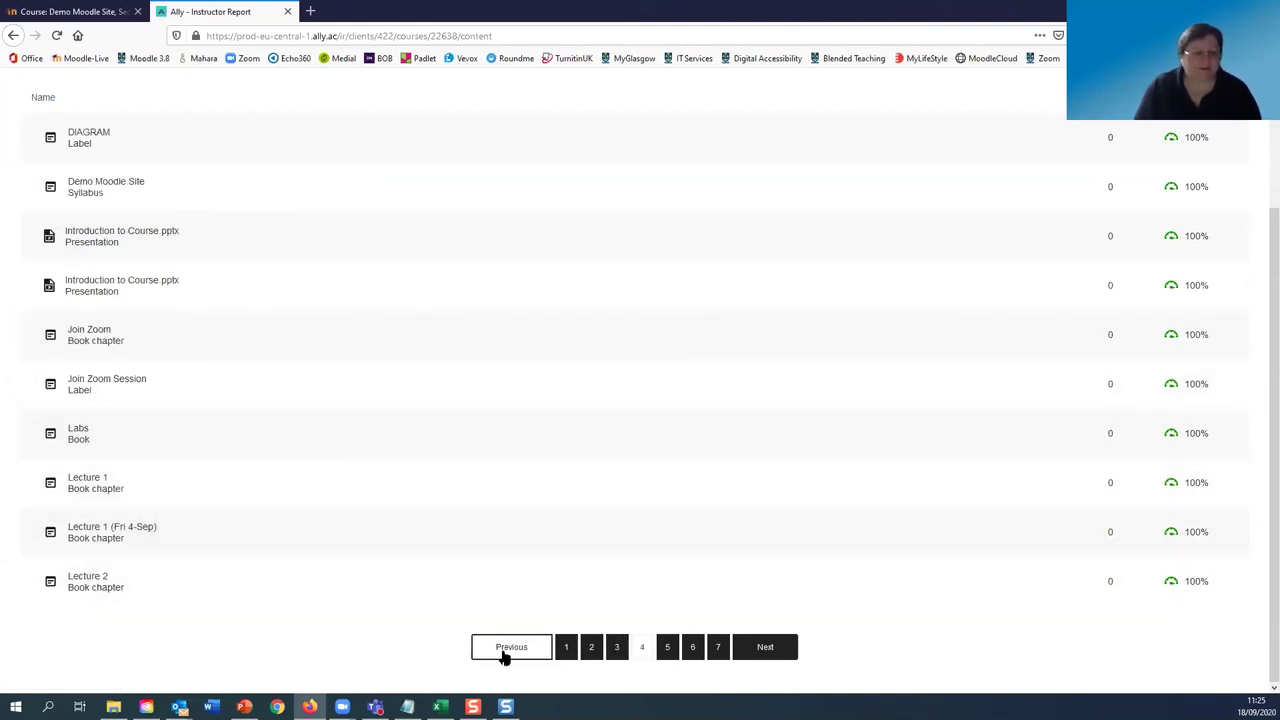
{"action": "scroll", "coordinate": [383, 432], "scroll_direction": "up", "scroll_amount": 5}
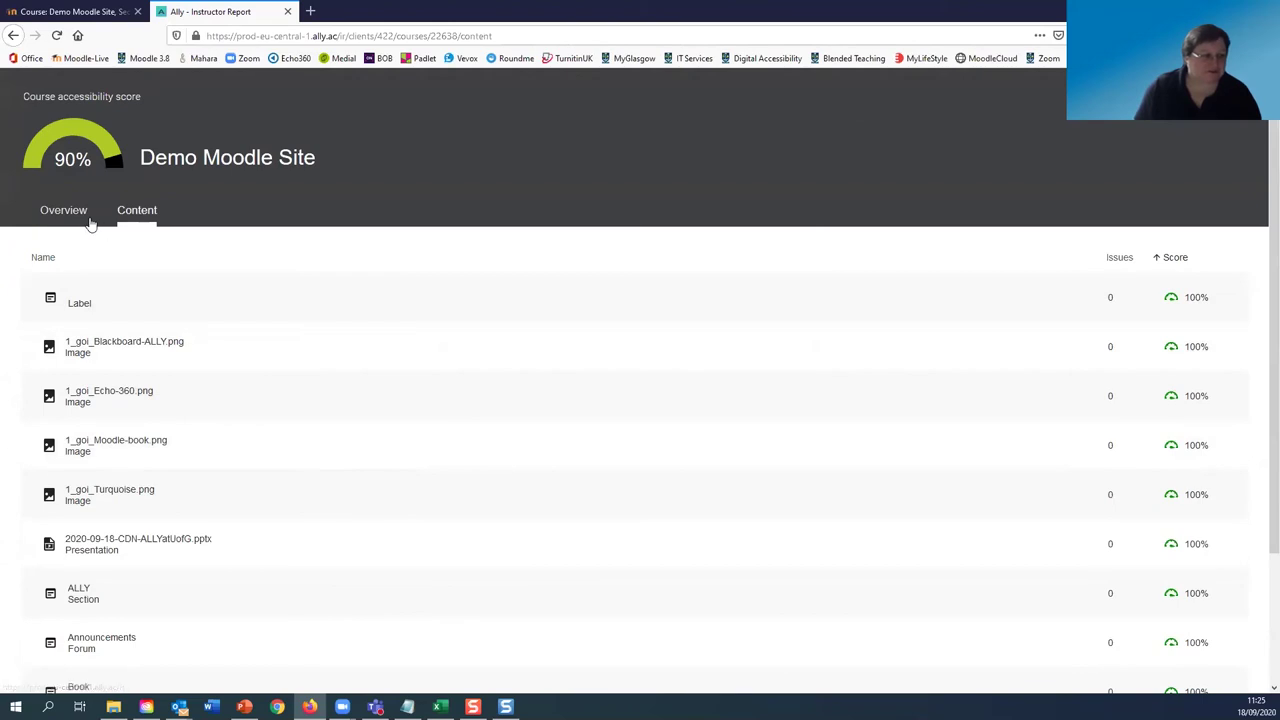
Step: From the overview's issue "The document is scanned but not OCRed", open Show-Hide-Moodle-Course.pdf and look through its preview
{"action": "left_click", "coordinate": [63, 210]}
{"action": "scroll", "coordinate": [420, 620], "scroll_direction": "down", "scroll_amount": 3}
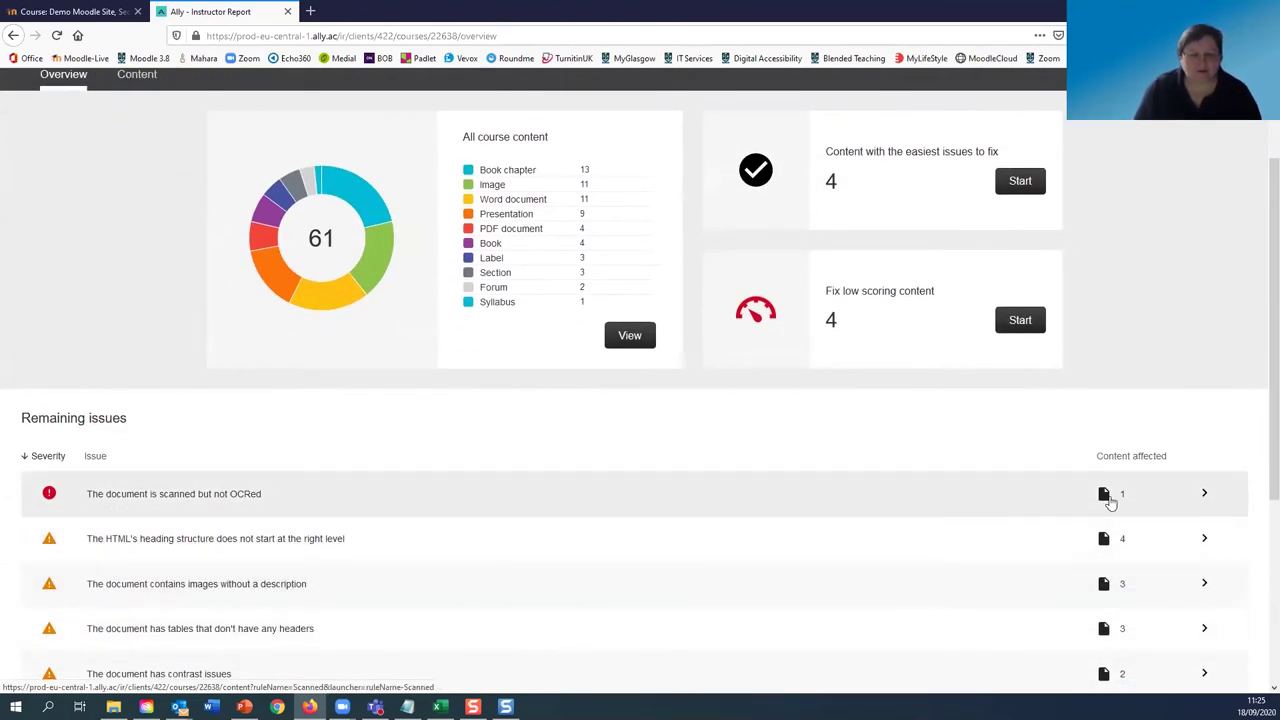
{"action": "left_click", "coordinate": [1110, 500]}
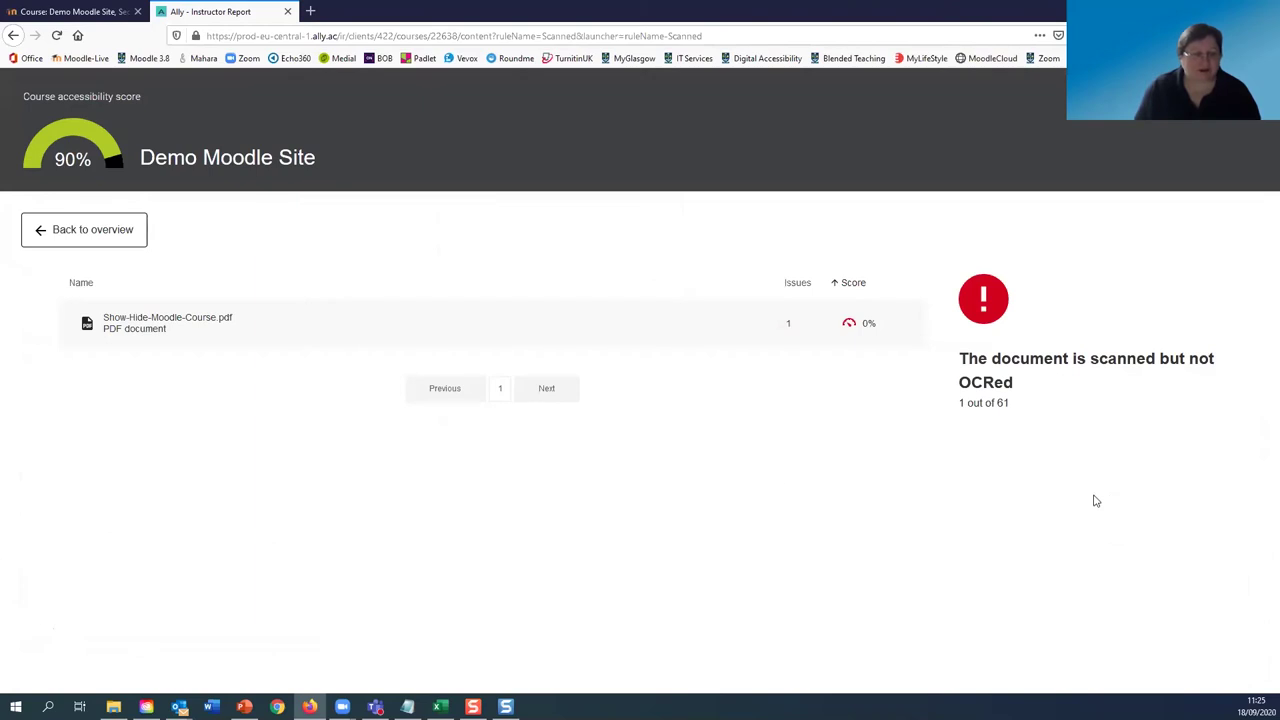
{"action": "left_click", "coordinate": [162, 328]}
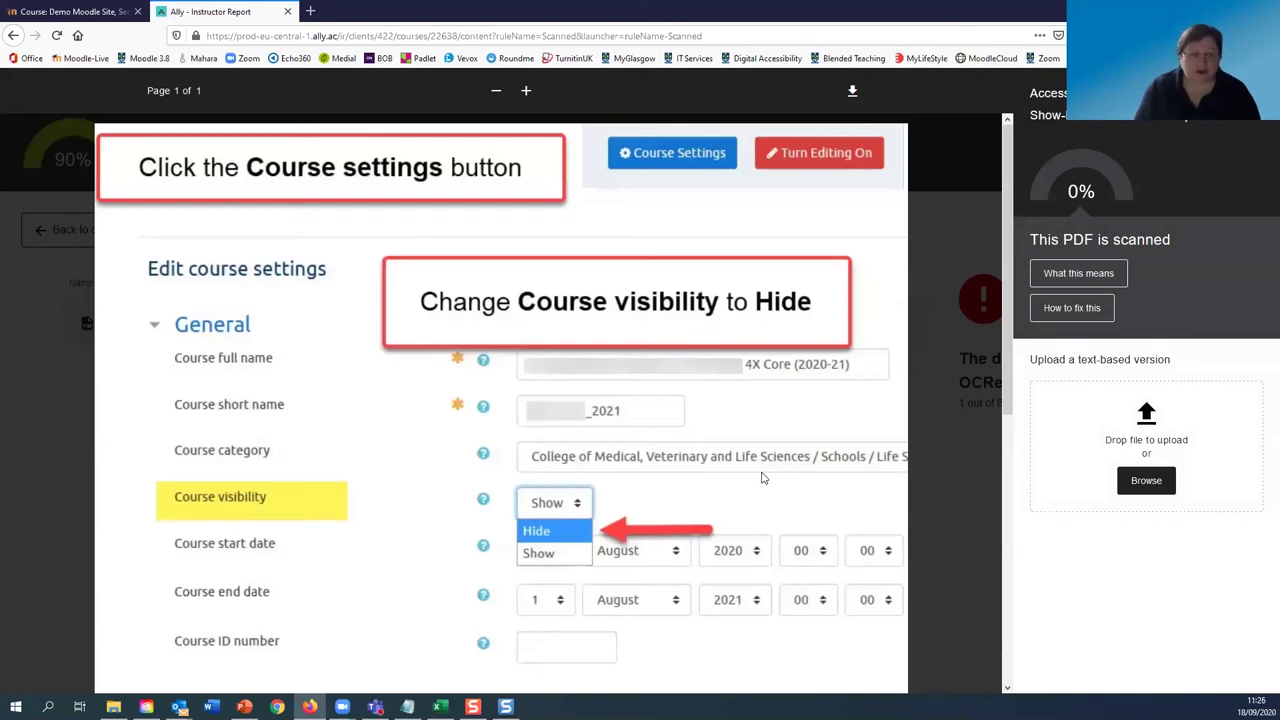
{"action": "scroll", "coordinate": [762, 478], "scroll_direction": "down", "scroll_amount": 2}
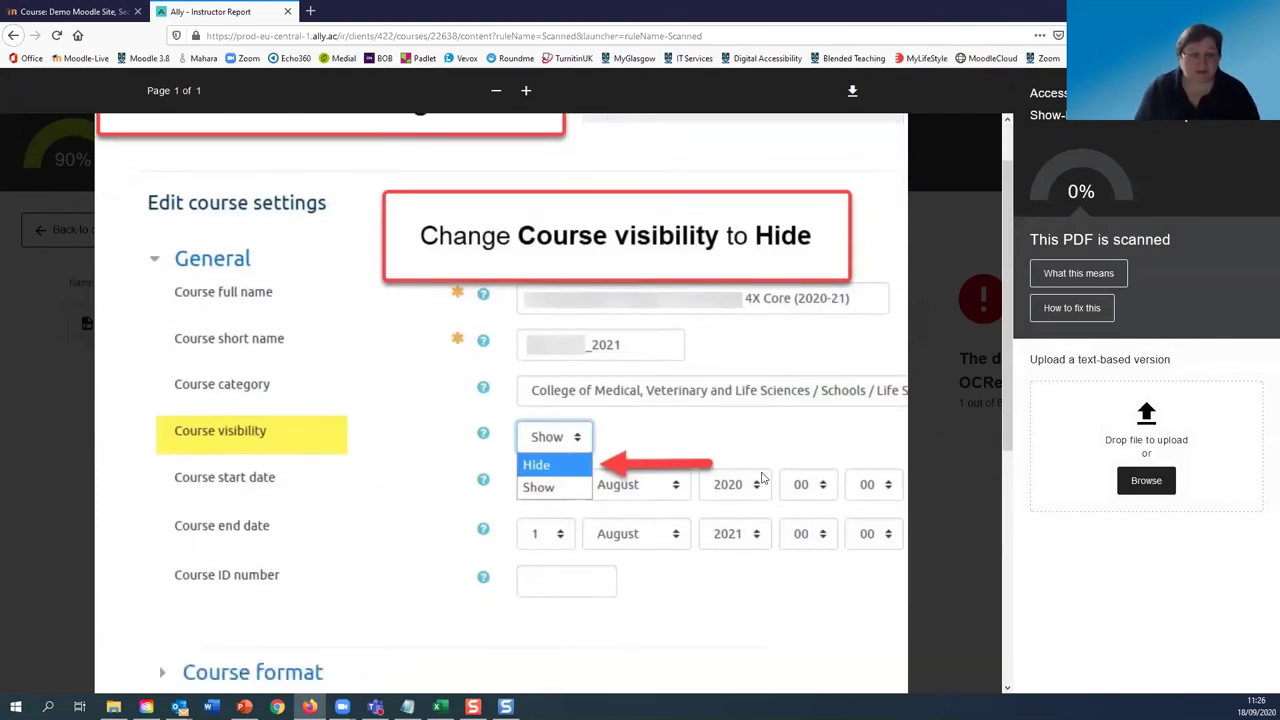
{"action": "scroll", "coordinate": [762, 478], "scroll_direction": "up", "scroll_amount": 2}
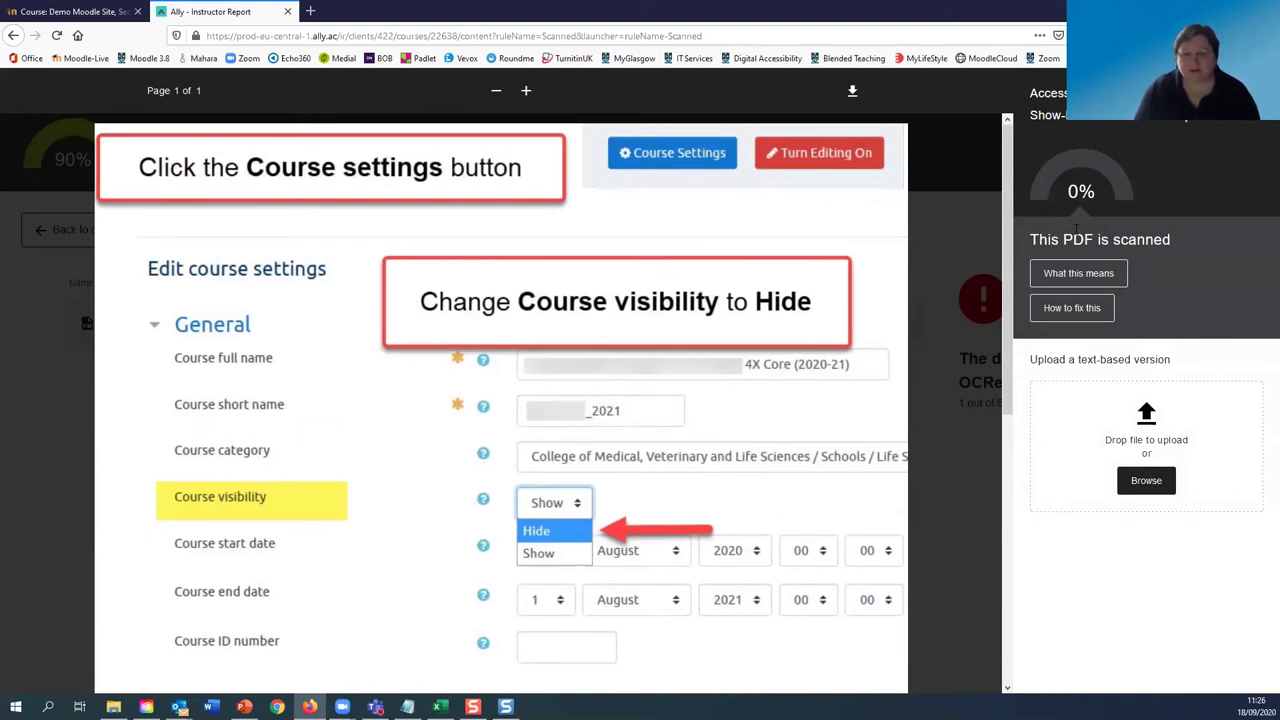
Step: Read what a scanned PDF means and the fix guidance for when the original document is available
{"action": "left_click", "coordinate": [1098, 274]}
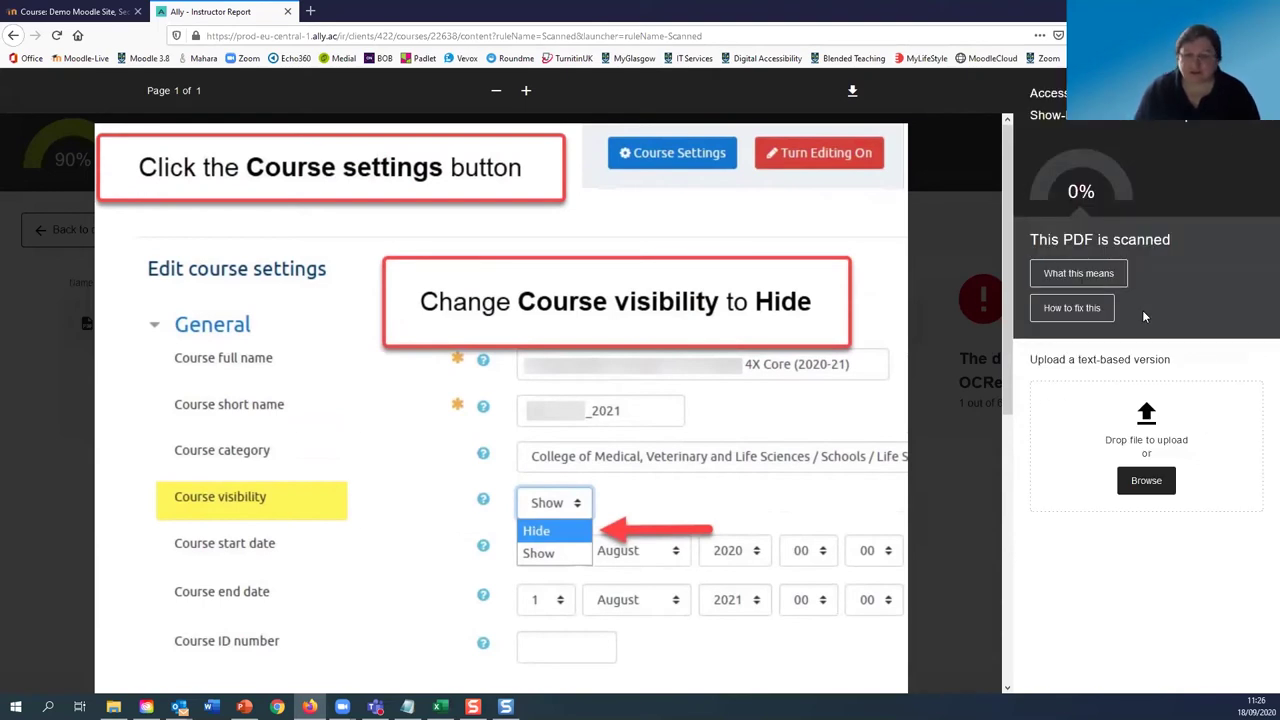
{"action": "left_click", "coordinate": [1080, 318]}
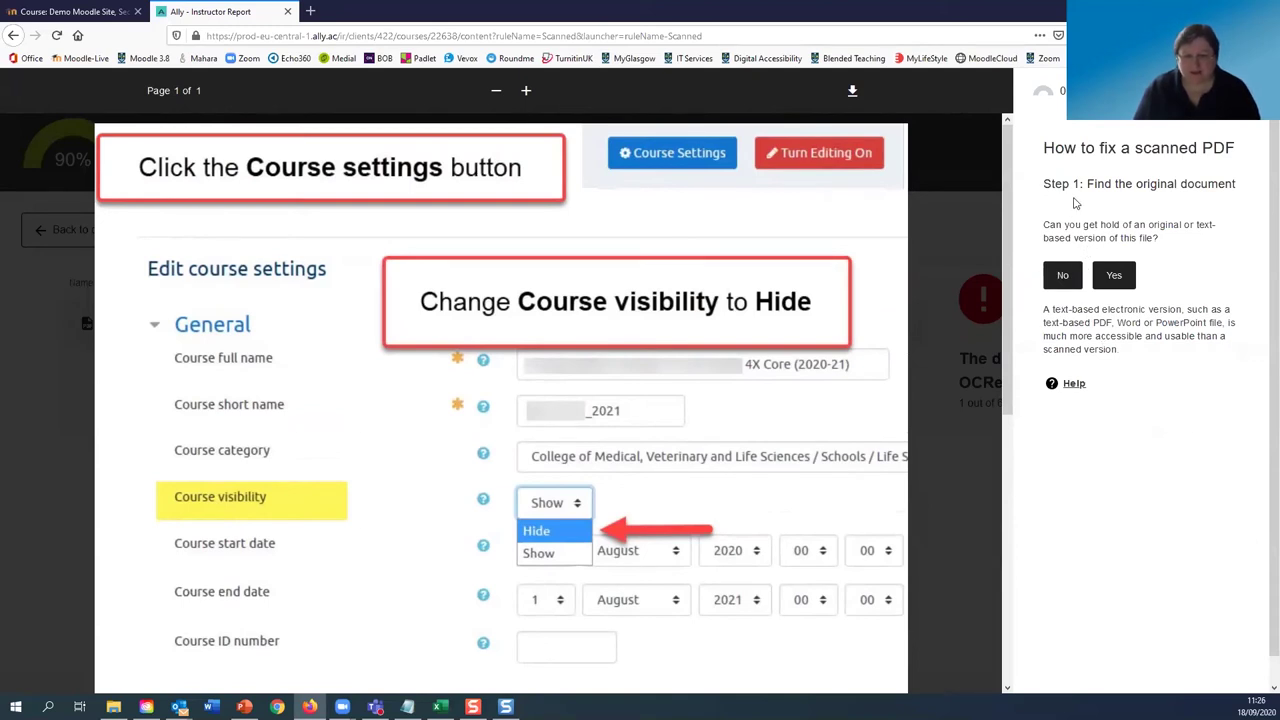
{"action": "left_click", "coordinate": [1064, 277]}
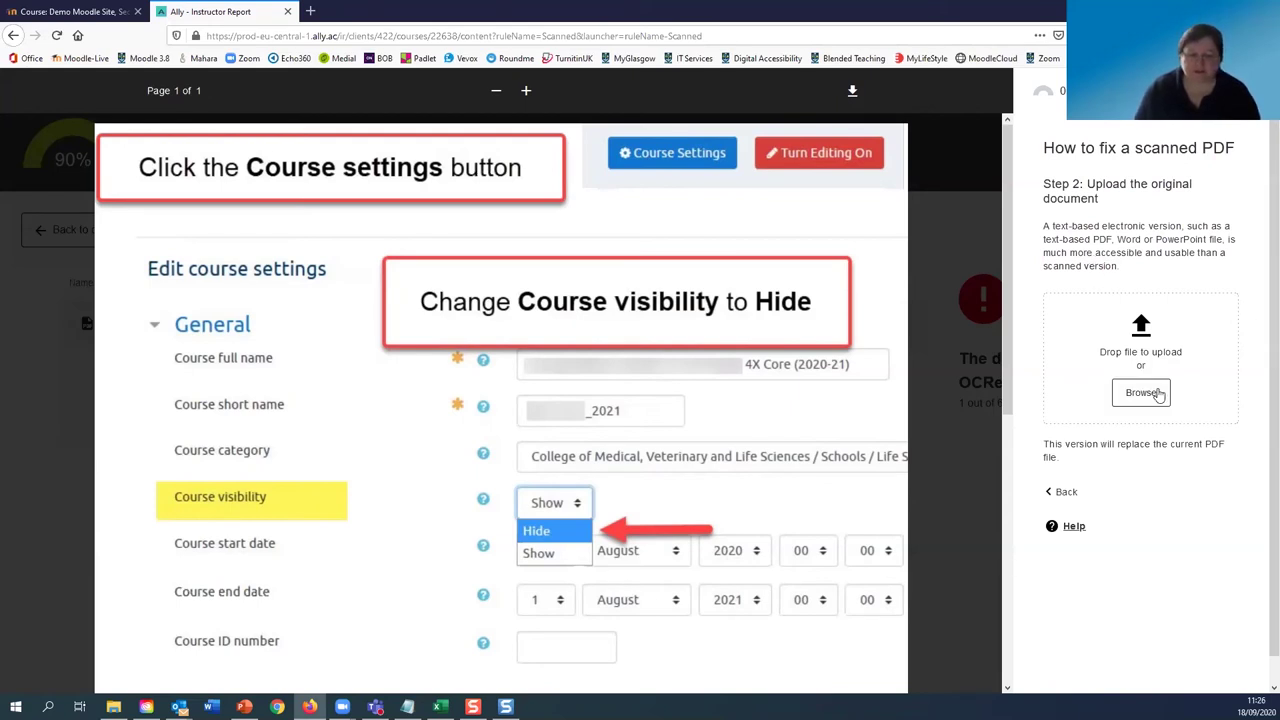
{"action": "left_click", "coordinate": [1062, 491]}
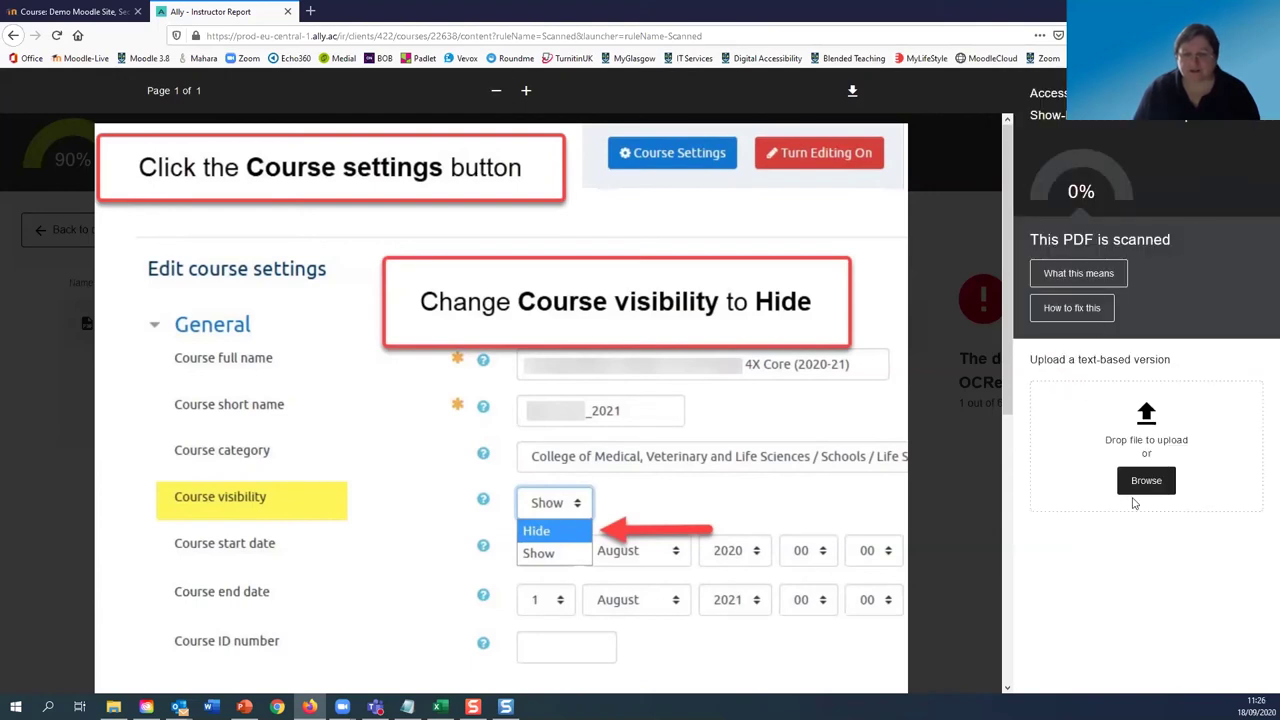
Step: Read the scanned PDF fix guidance for when no original document is available, then close the file feedback and return to the overview
{"action": "left_click", "coordinate": [1088, 312]}
{"action": "left_click", "coordinate": [1066, 277]}
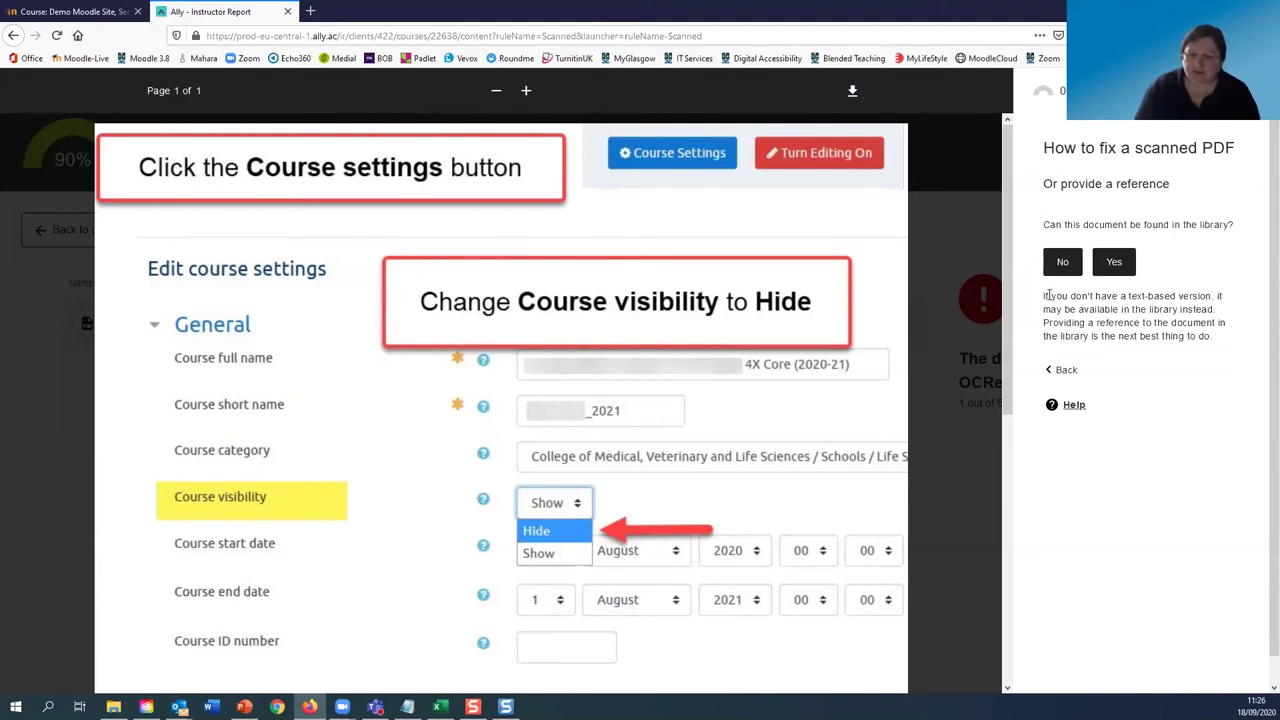
{"action": "left_click_drag", "start_coordinate": [1044, 296], "coordinate": [1178, 318]}
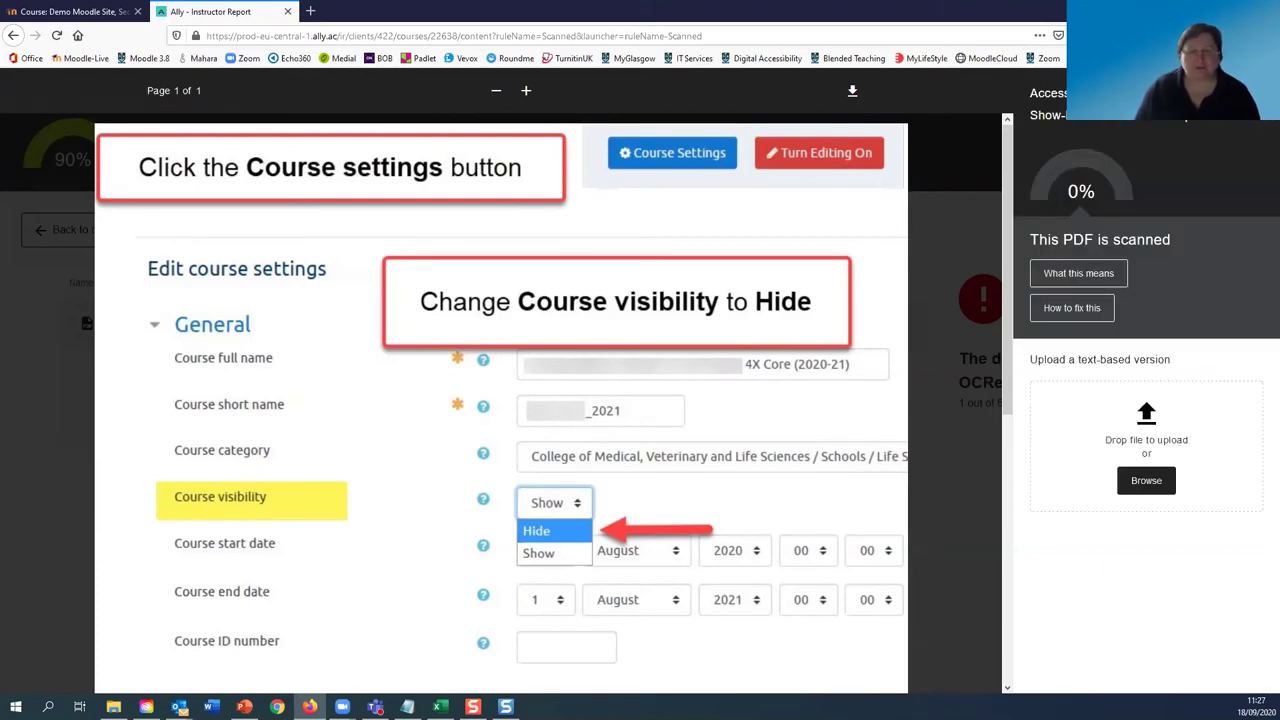
{"action": "key", "text": "Escape"}
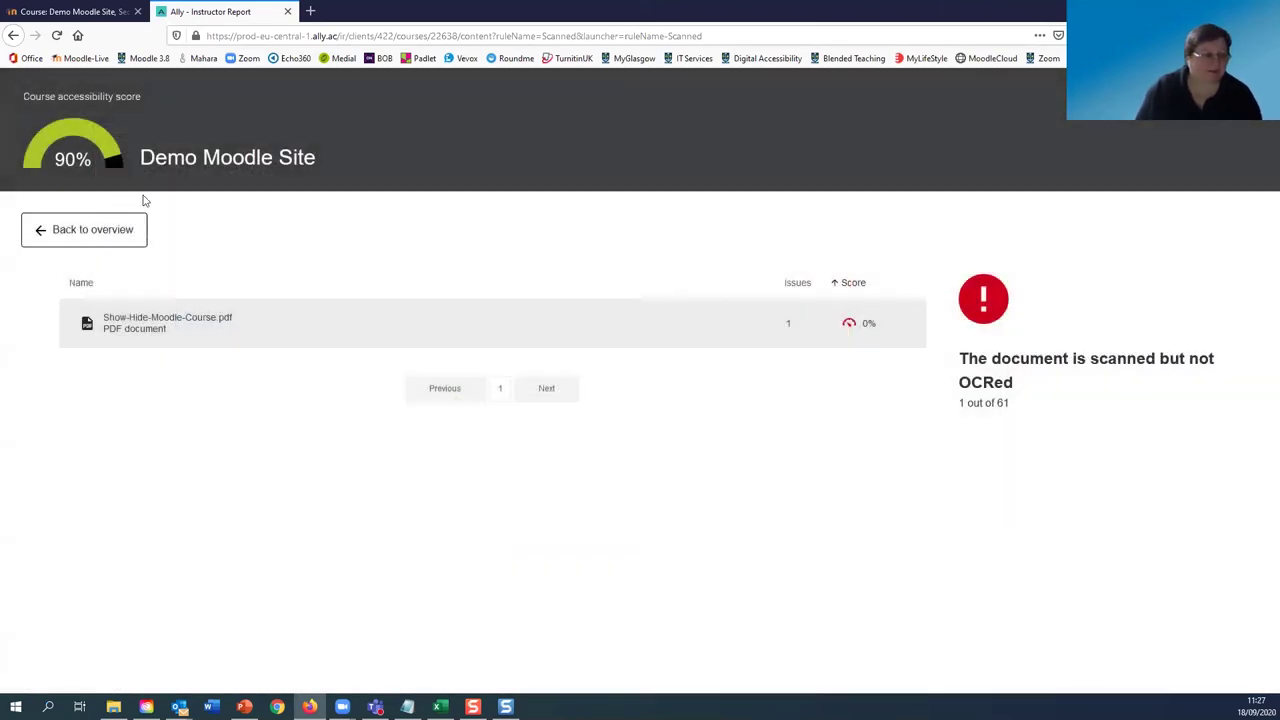
{"action": "left_click", "coordinate": [72, 238]}
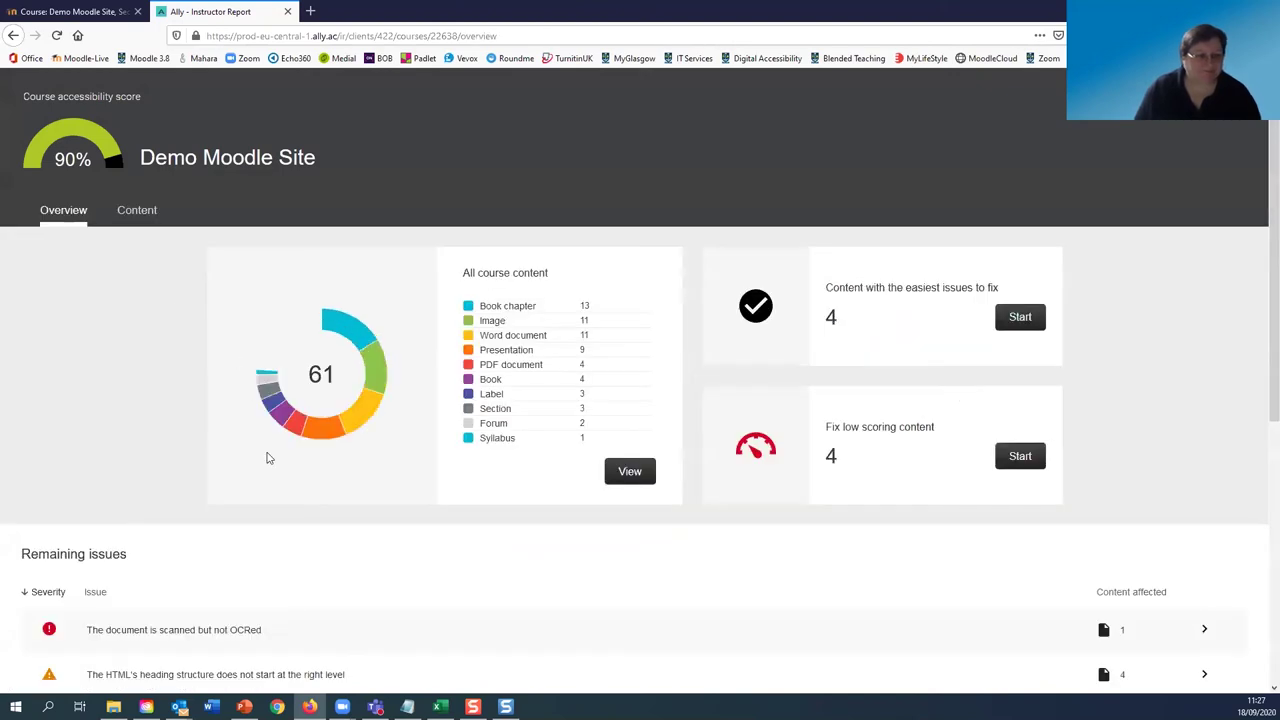
Step: Close the instructor report and open Folder of files in the ALLY section to view its files' accessibility indicators
{"action": "left_click", "coordinate": [287, 11]}
{"action": "scroll", "coordinate": [340, 330], "scroll_direction": "down", "scroll_amount": 3}
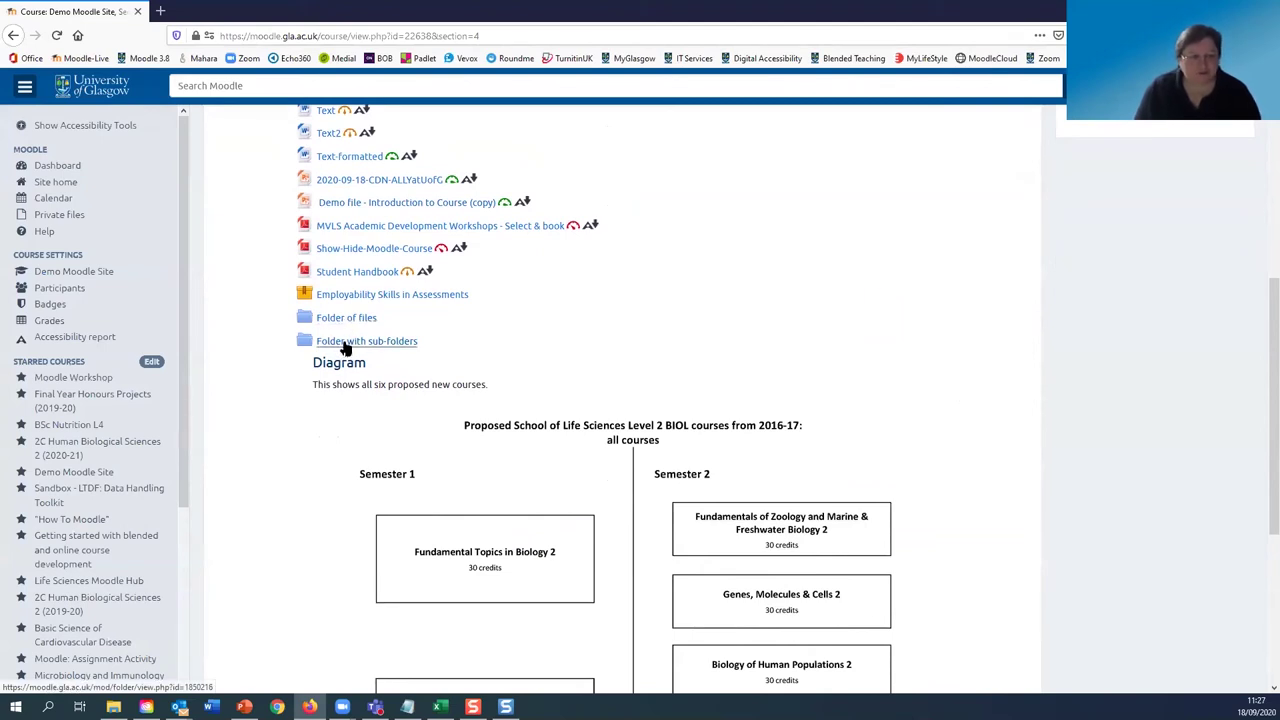
{"action": "left_click", "coordinate": [345, 319]}
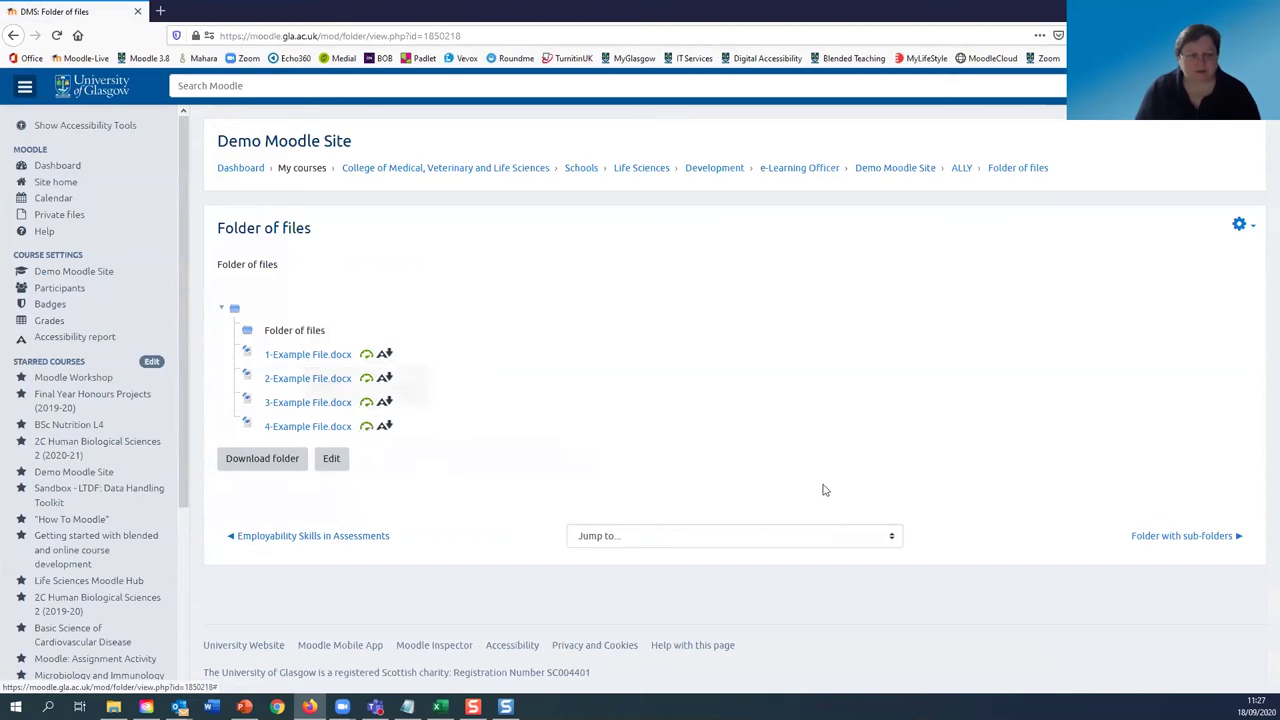
Step: Open Folder with sub-folders and expand Folder and Week 1 to view the files inside
{"action": "left_click", "coordinate": [1186, 541]}
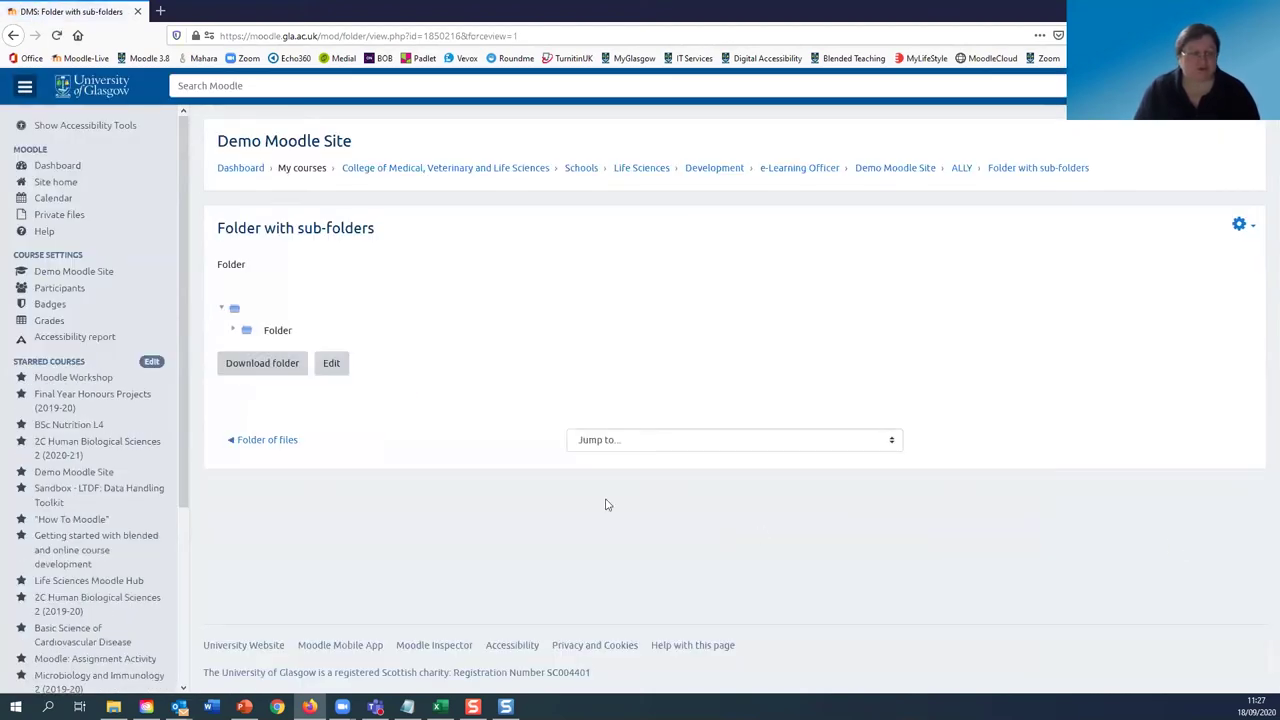
{"action": "left_click", "coordinate": [231, 330]}
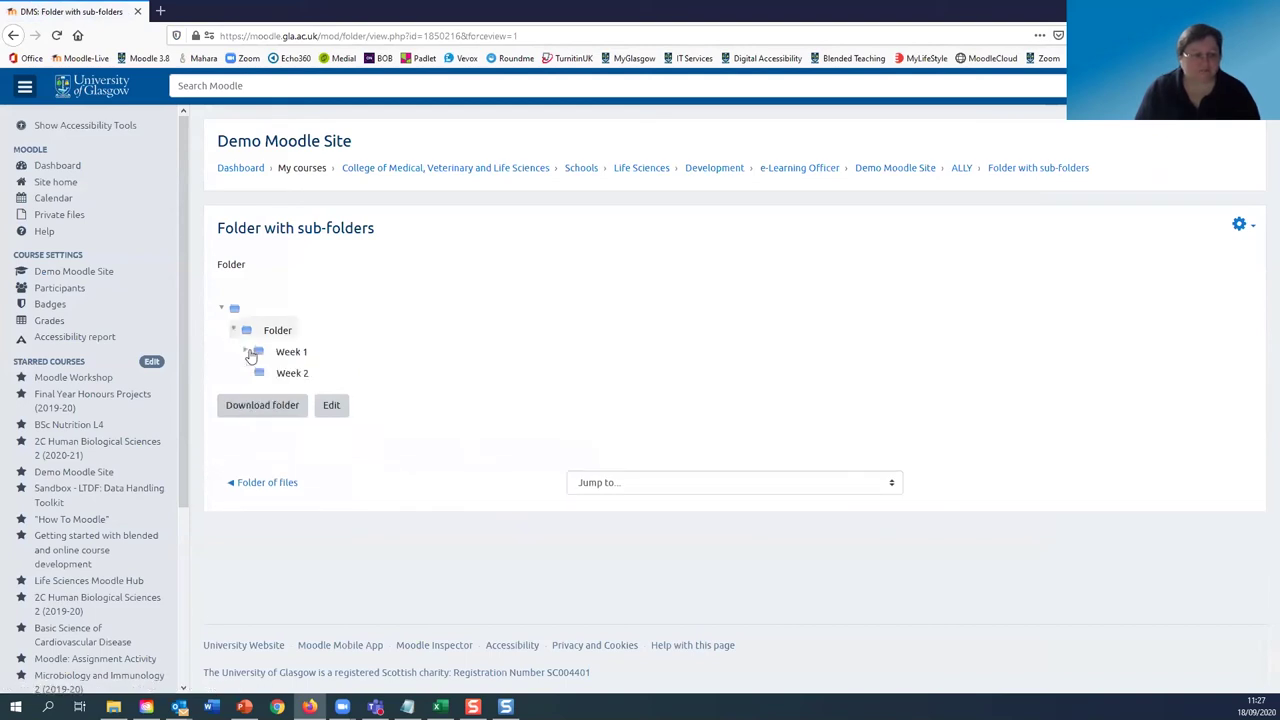
{"action": "left_click", "coordinate": [256, 352]}
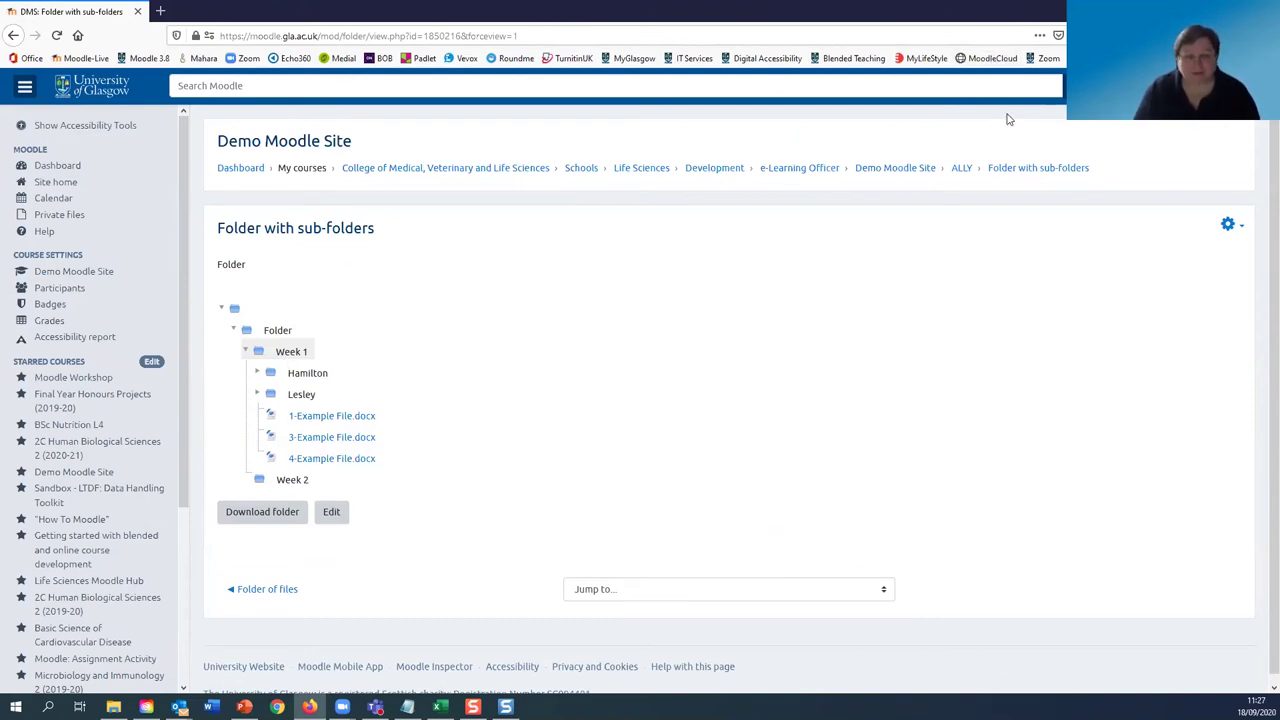
Step: Return to the Demo Moodle Site main course page and look it over
{"action": "left_click", "coordinate": [932, 171]}
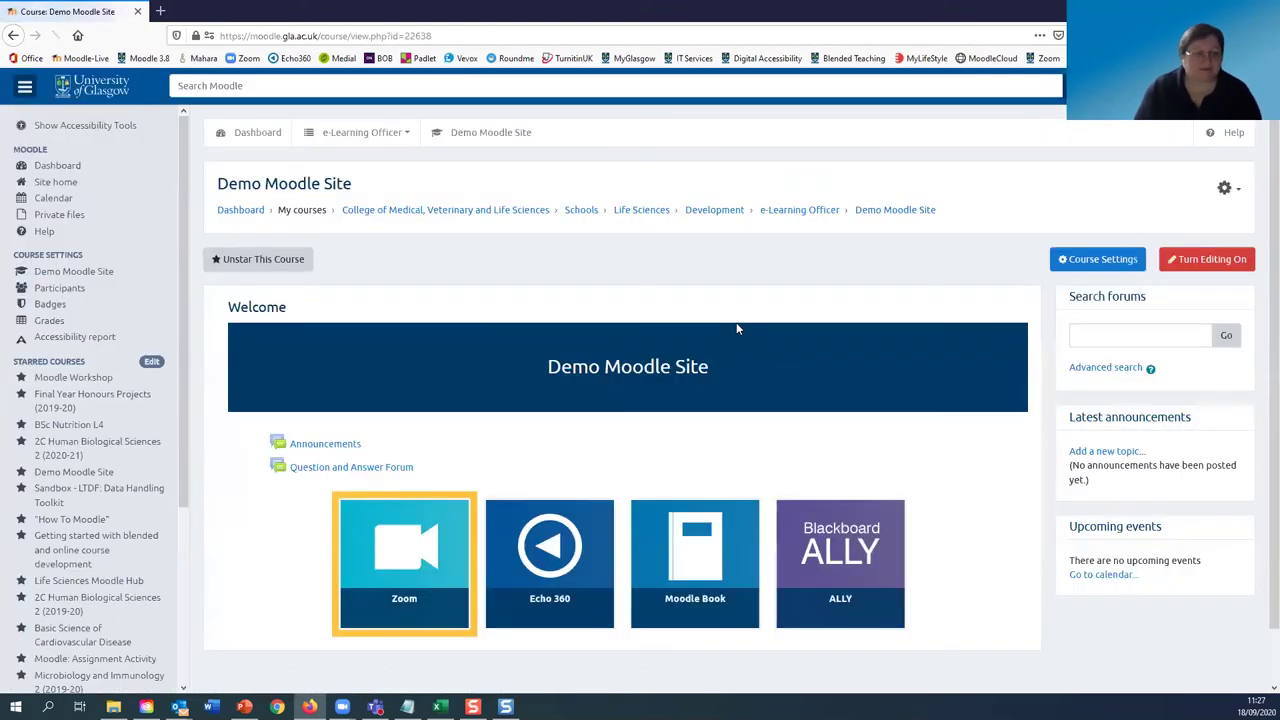
{"action": "scroll", "coordinate": [709, 399], "scroll_direction": "down", "scroll_amount": 1}
{"action": "scroll", "coordinate": [709, 399], "scroll_direction": "up", "scroll_amount": 1}
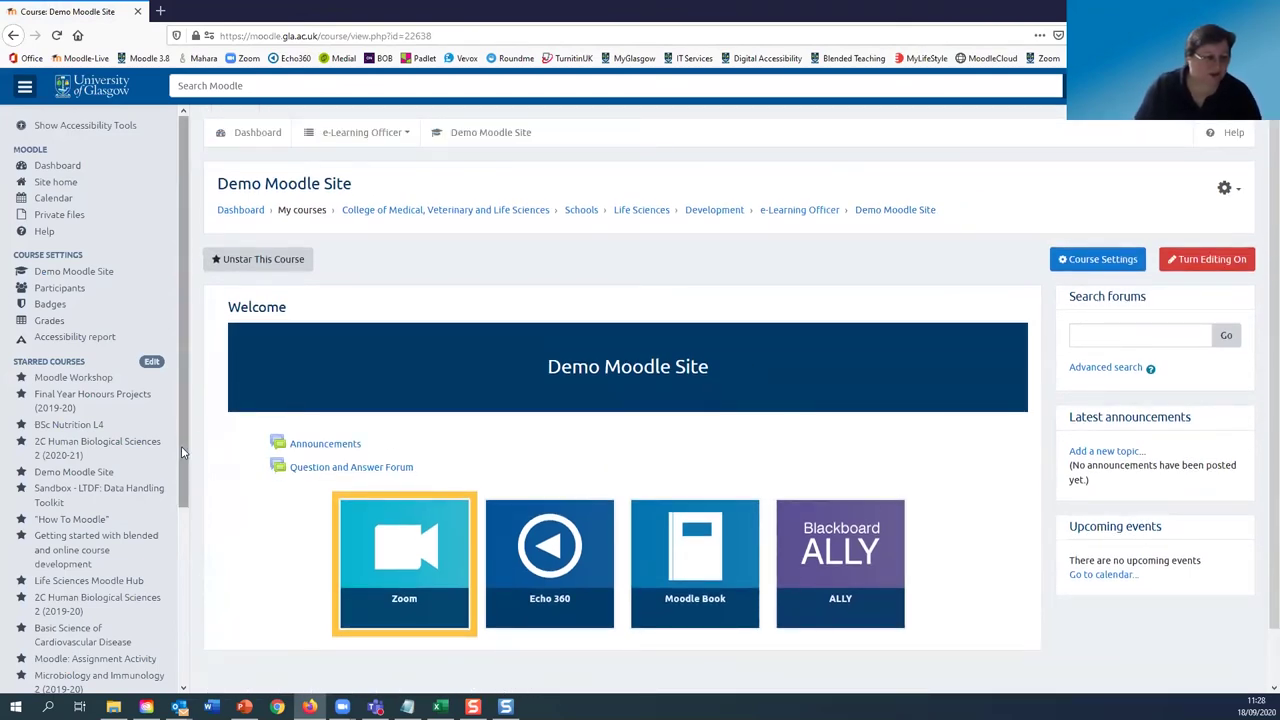
{"action": "scroll", "coordinate": [181, 446], "scroll_direction": "down", "scroll_amount": 1}
{"action": "left_click_drag", "start_coordinate": [185, 402], "coordinate": [186, 388]}
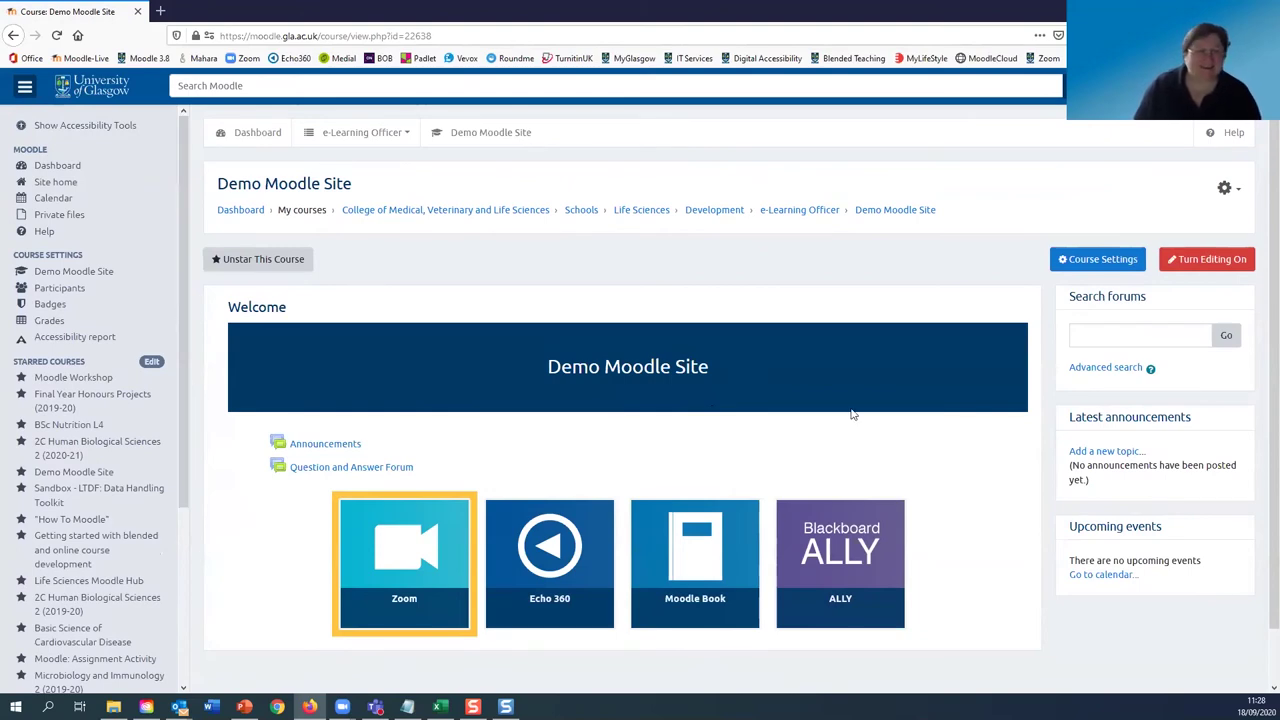
Step: Open the ALLY section and look through its files, folders and course diagram
{"action": "left_click", "coordinate": [832, 550]}
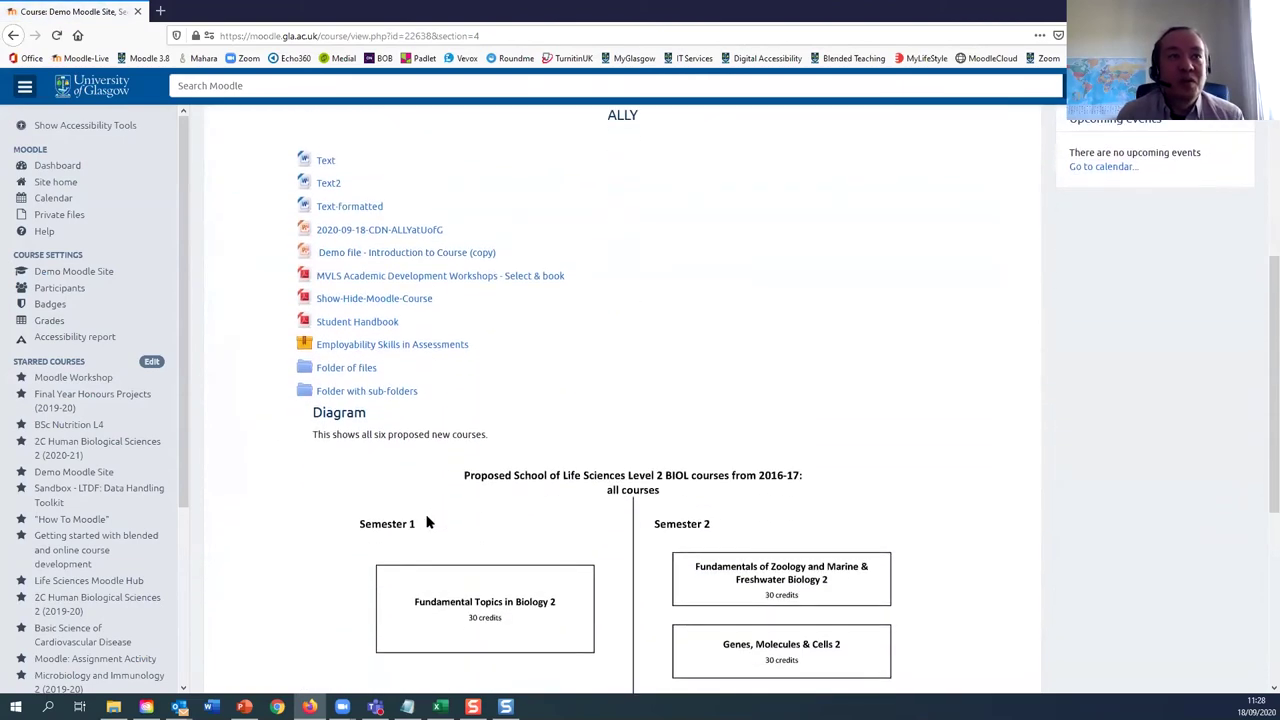
{"action": "scroll", "coordinate": [427, 515], "scroll_direction": "up", "scroll_amount": 5}
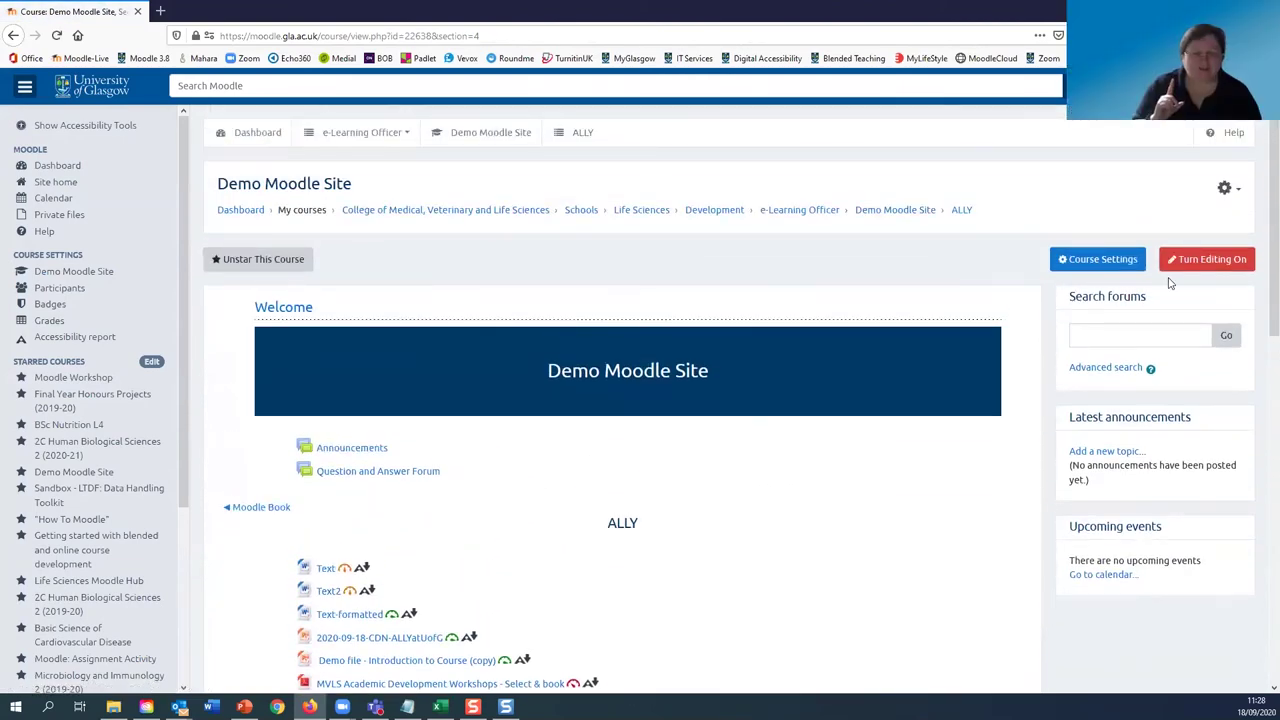
{"action": "scroll", "coordinate": [923, 409], "scroll_direction": "down", "scroll_amount": 5}
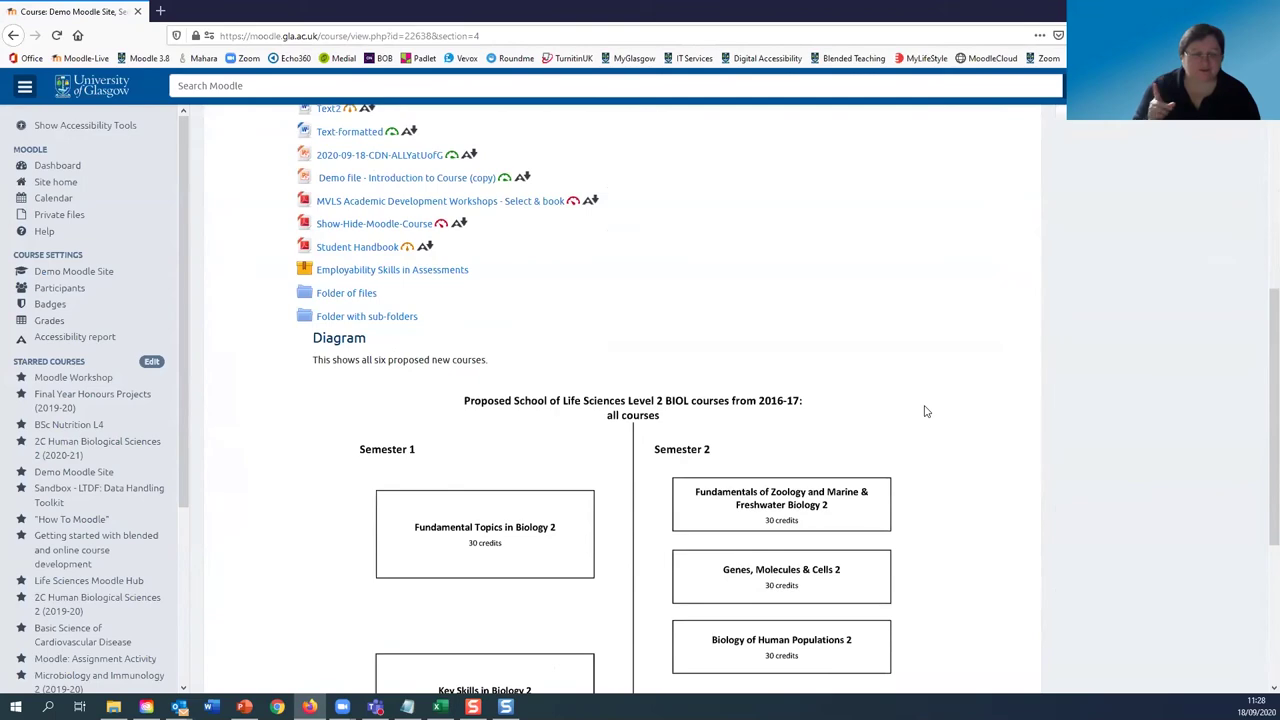
{"action": "scroll", "coordinate": [885, 475], "scroll_direction": "down", "scroll_amount": 3}
{"action": "scroll", "coordinate": [909, 477], "scroll_direction": "up", "scroll_amount": 7}
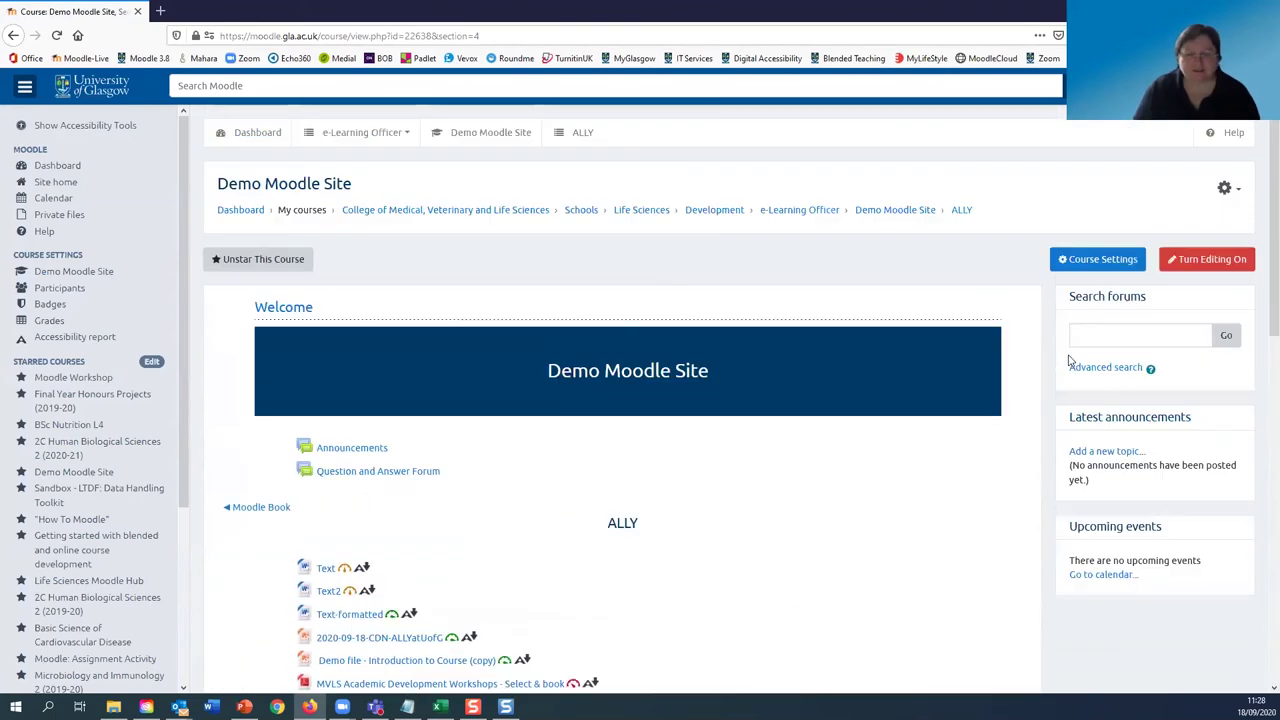
{"action": "scroll", "coordinate": [810, 331], "scroll_direction": "down", "scroll_amount": 5}
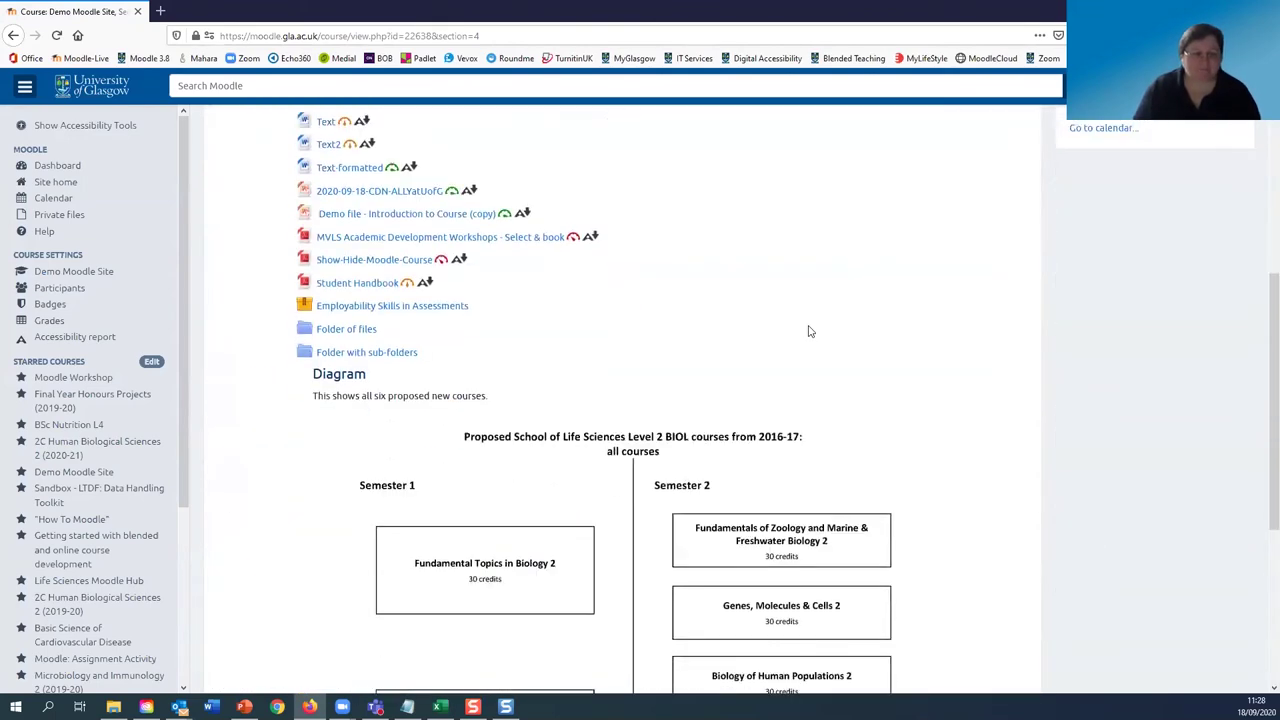
Step: Jump from the ALLY section to the Moodle Book section and open its Book
{"action": "scroll", "coordinate": [810, 331], "scroll_direction": "down", "scroll_amount": 4}
{"action": "left_click", "coordinate": [963, 576]}
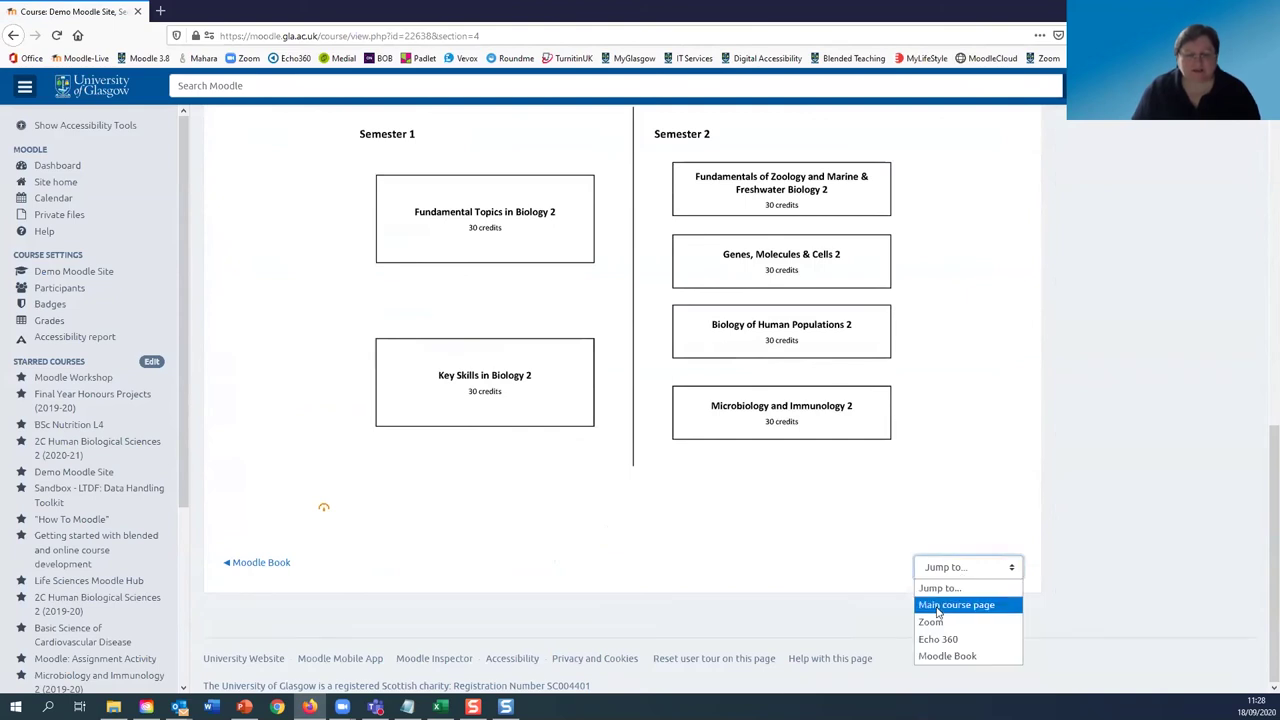
{"action": "left_click", "coordinate": [947, 656]}
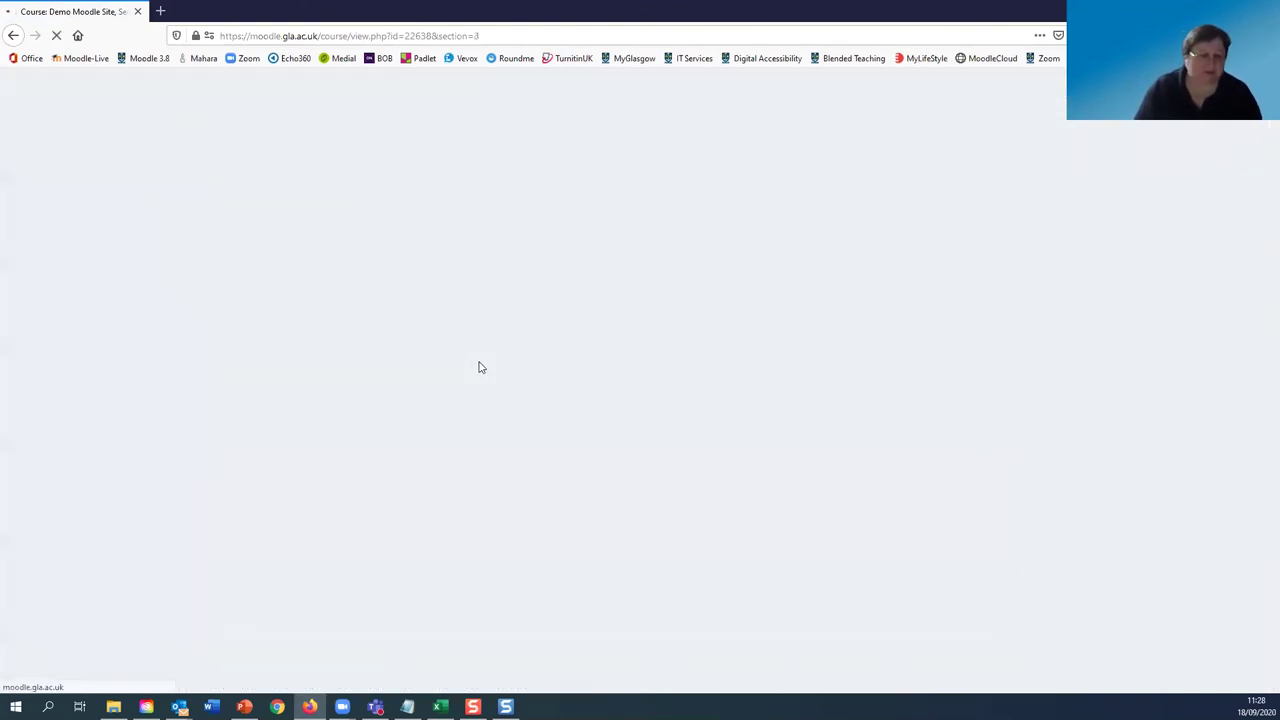
{"action": "scroll", "coordinate": [449, 454], "scroll_direction": "down", "scroll_amount": 1}
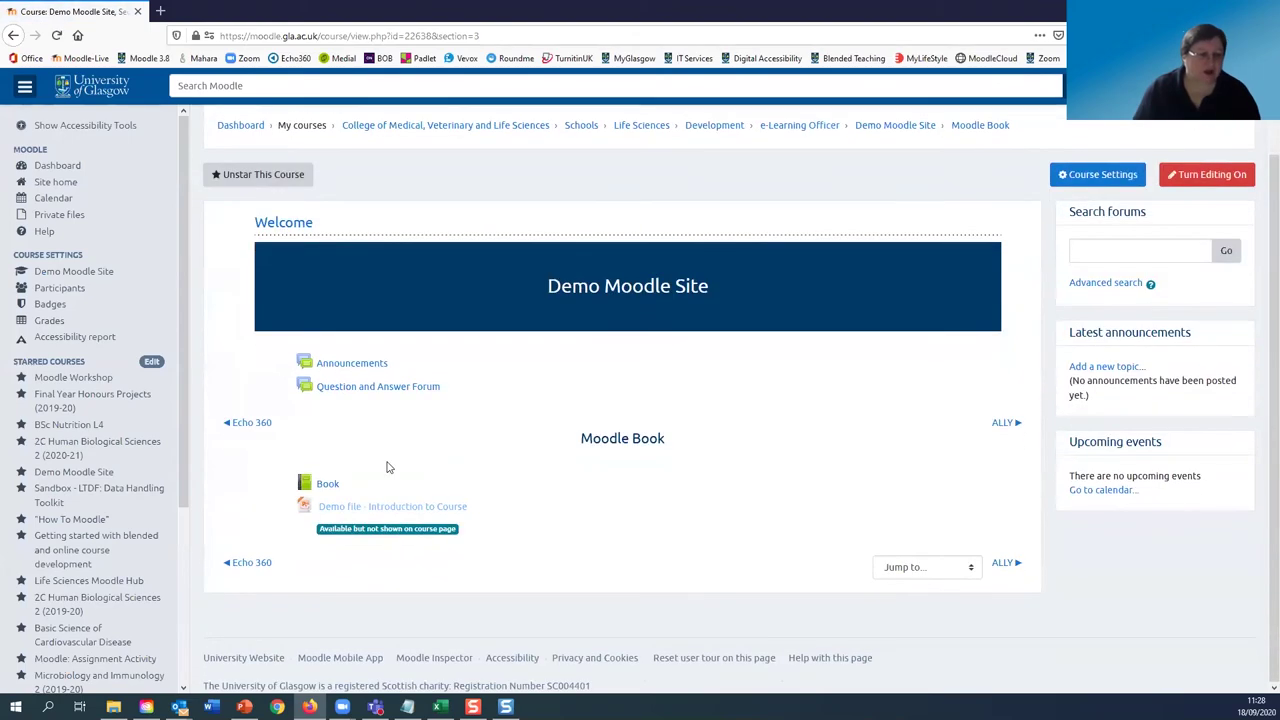
{"action": "left_click", "coordinate": [329, 485]}
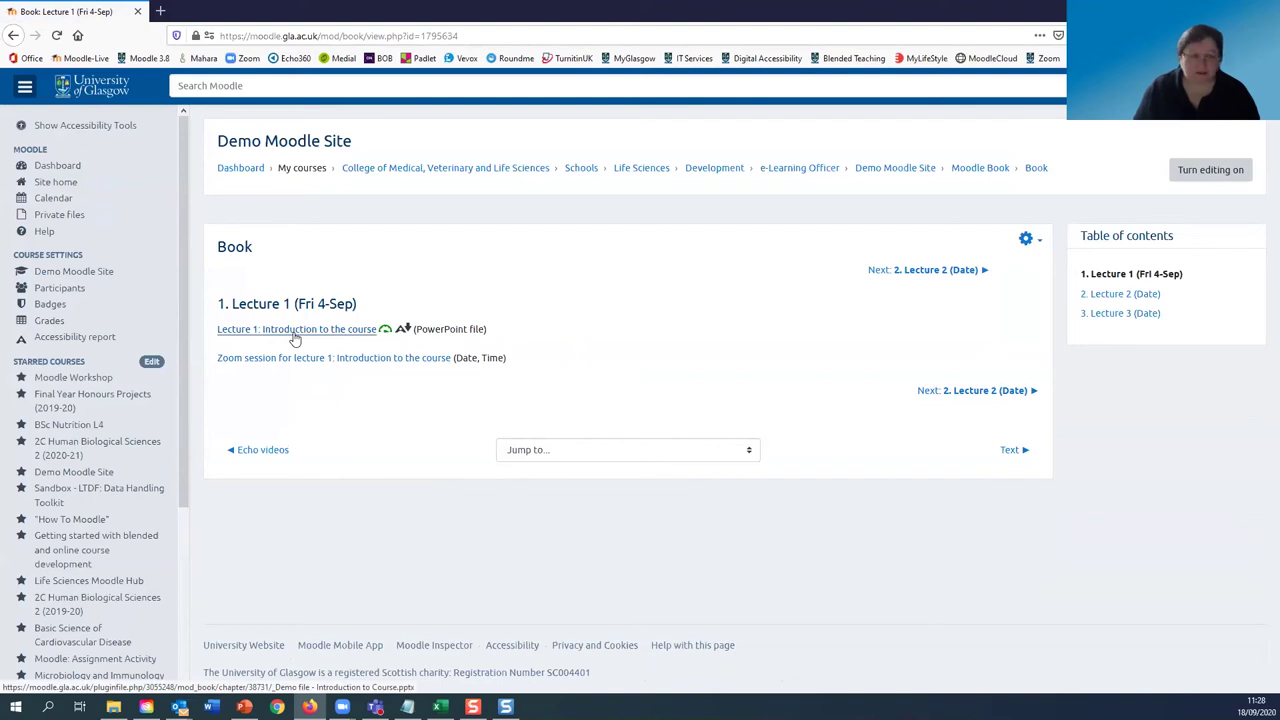
Step: View the alternative formats offered for the Lecture 1 PowerPoint file in the book, and cancel without downloading
{"action": "mouse_move", "coordinate": [385, 335]}
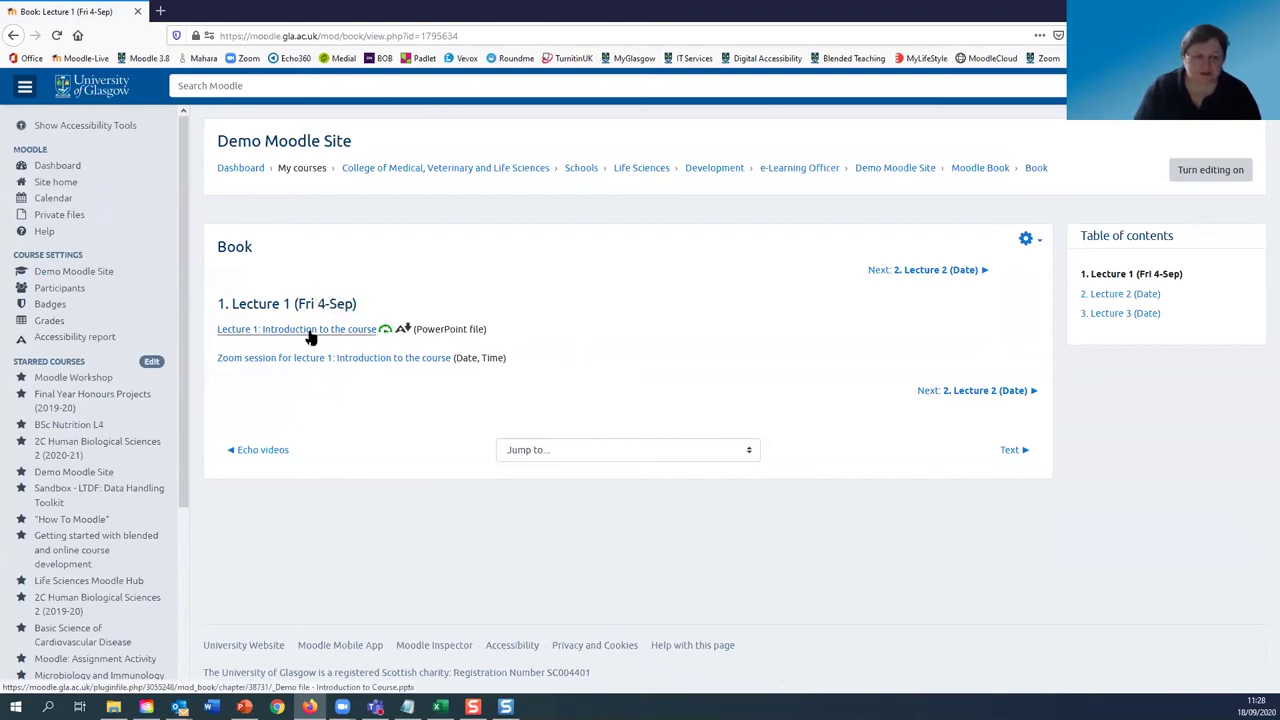
{"action": "left_click", "coordinate": [402, 330]}
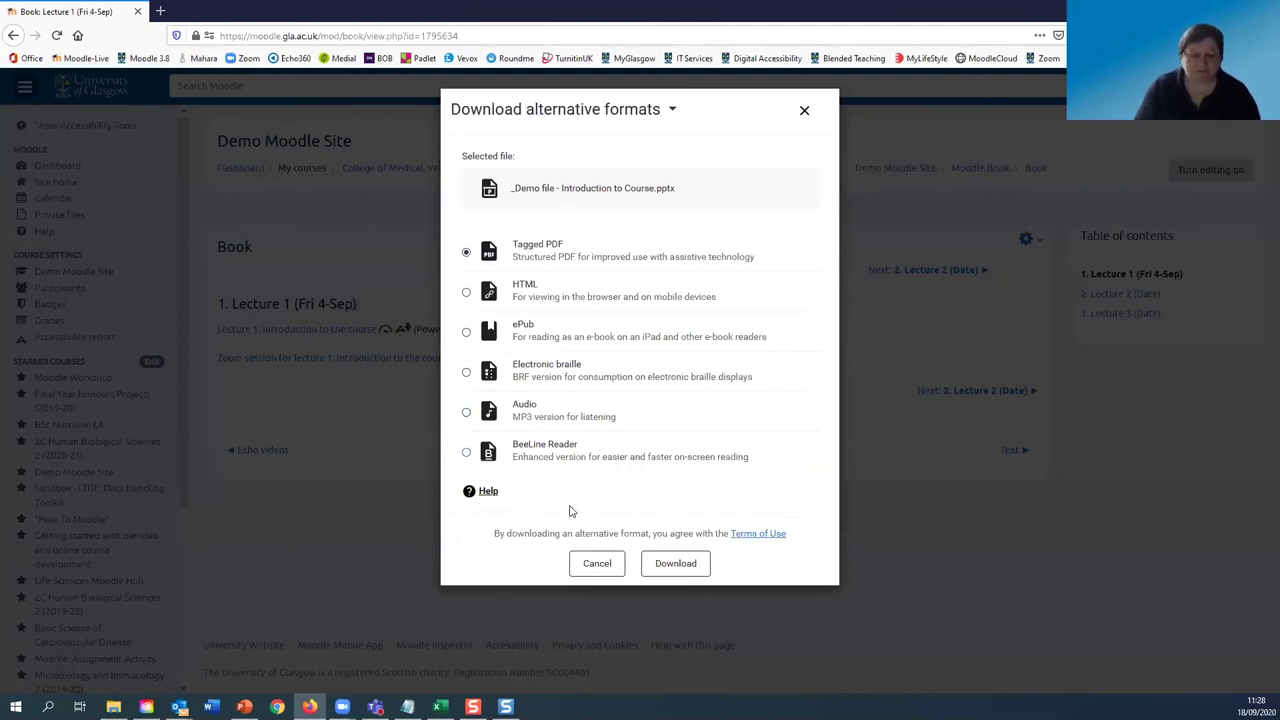
{"action": "left_click", "coordinate": [598, 565]}
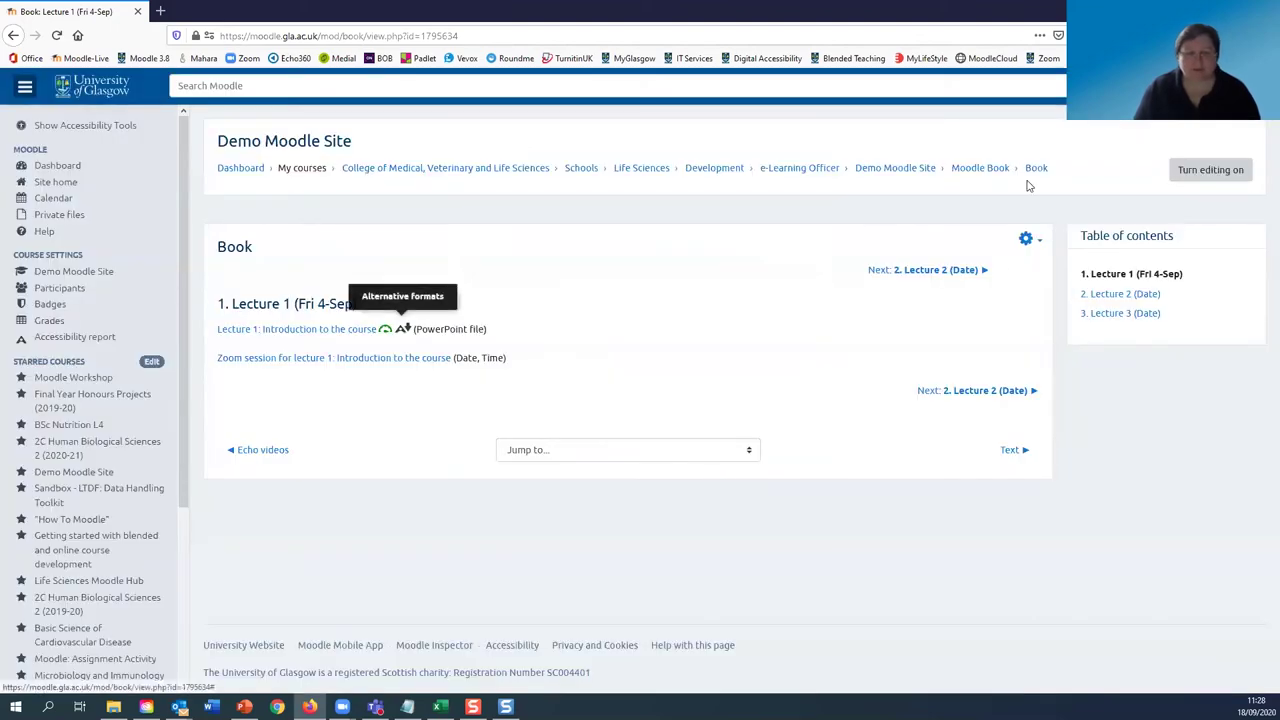
Step: Return to the Demo Moodle Site main course page and switch the role to Student
{"action": "left_click", "coordinate": [985, 170]}
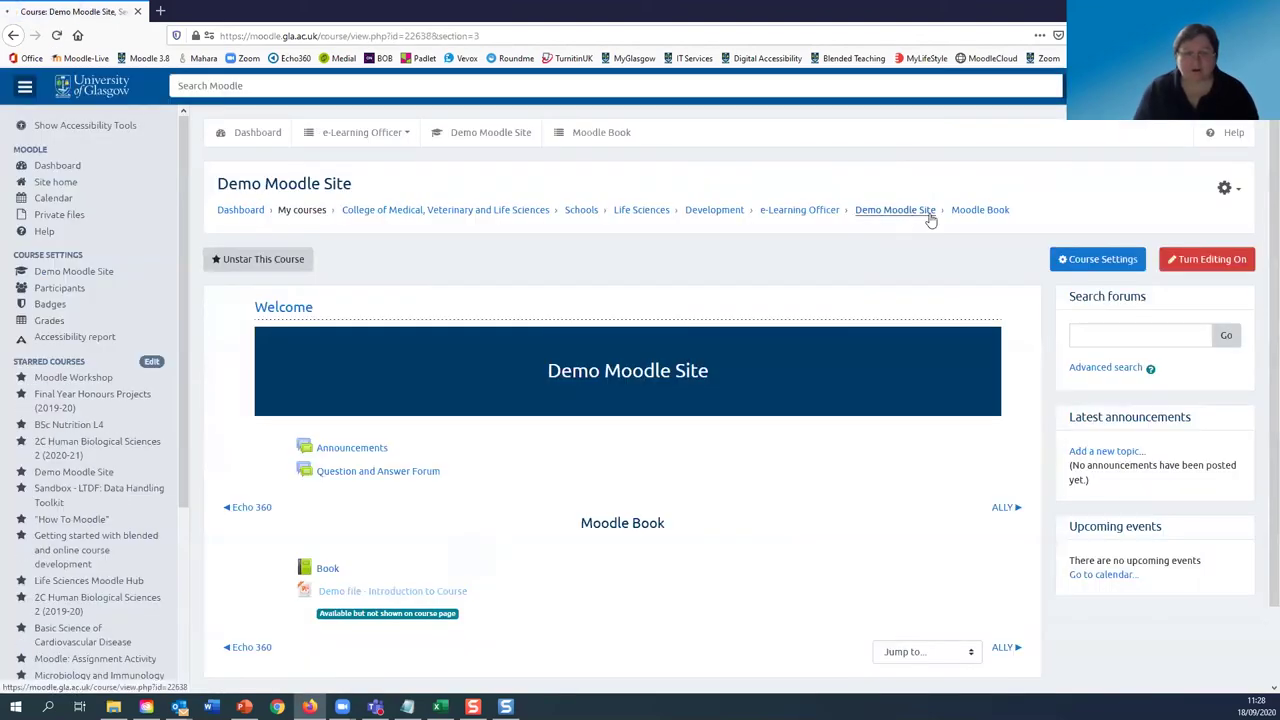
{"action": "left_click", "coordinate": [930, 218]}
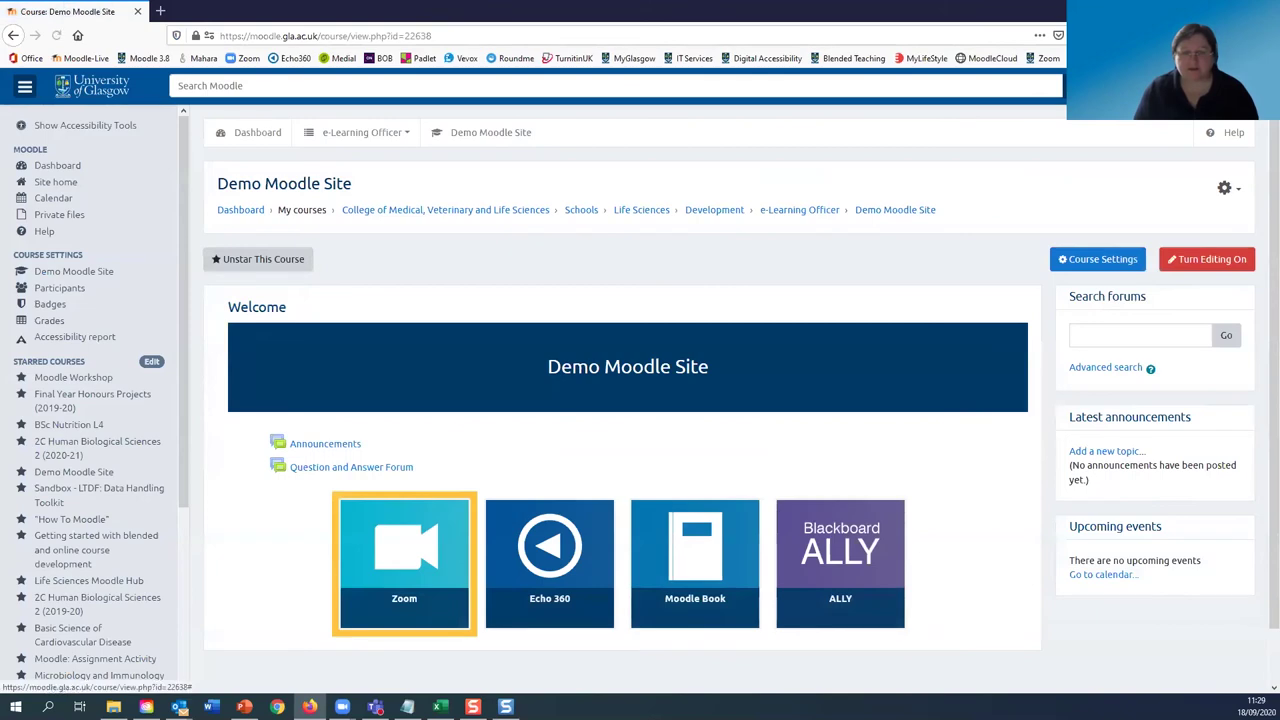
{"action": "left_click", "coordinate": [1200, 90]}
{"action": "left_click", "coordinate": [1183, 308]}
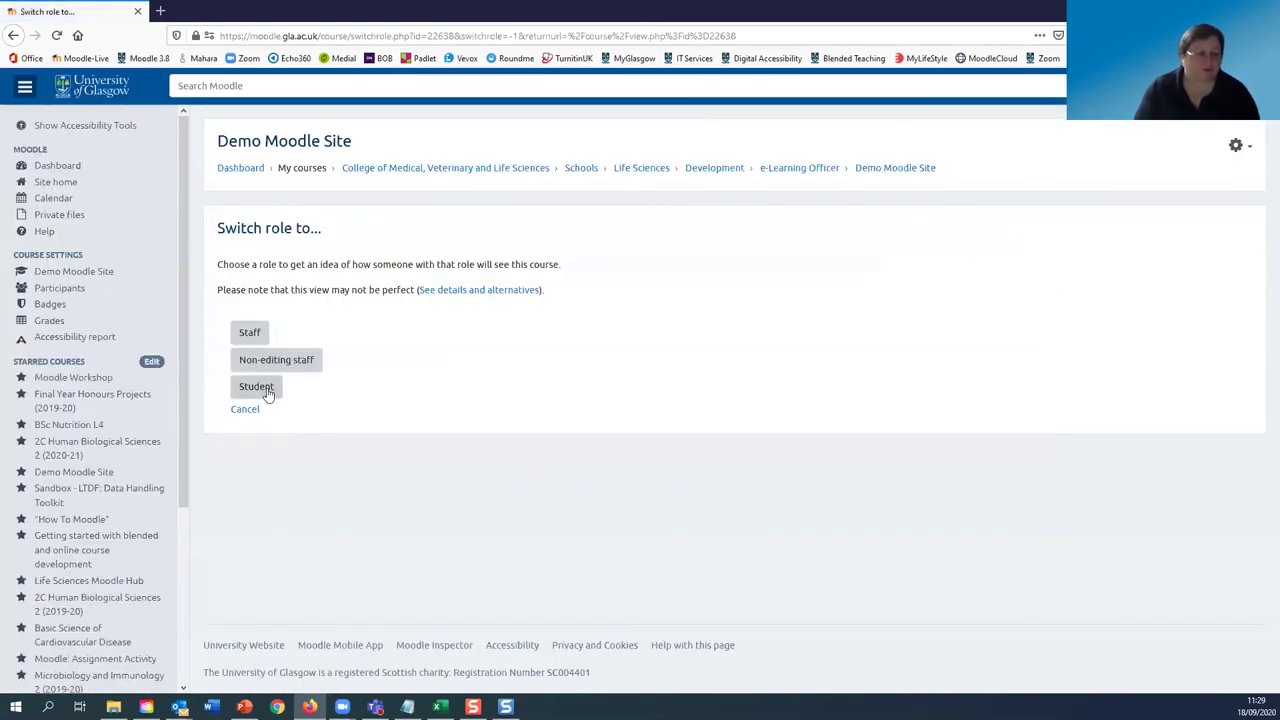
{"action": "left_click", "coordinate": [268, 394]}
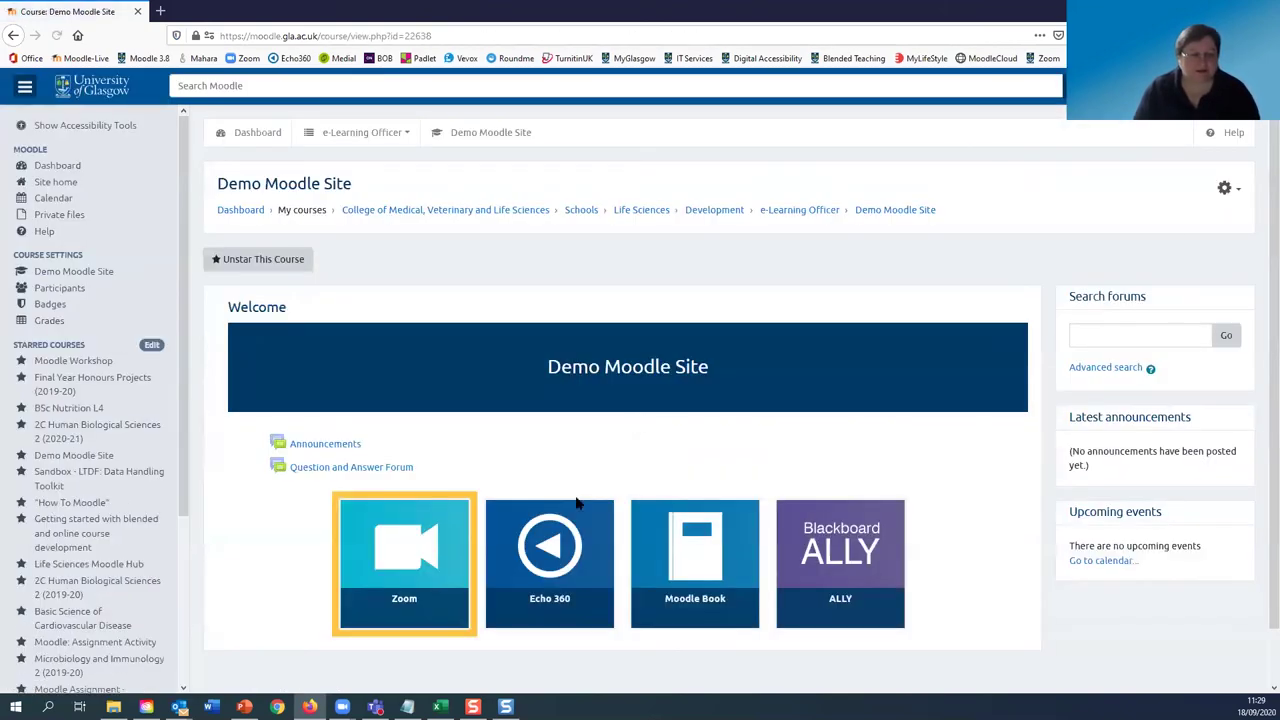
Step: Open the ALLY section as a student, view the alternative formats offered for Text-formatted, and cancel without downloading
{"action": "left_click", "coordinate": [790, 565]}
{"action": "scroll", "coordinate": [760, 500], "scroll_direction": "down", "scroll_amount": 3}
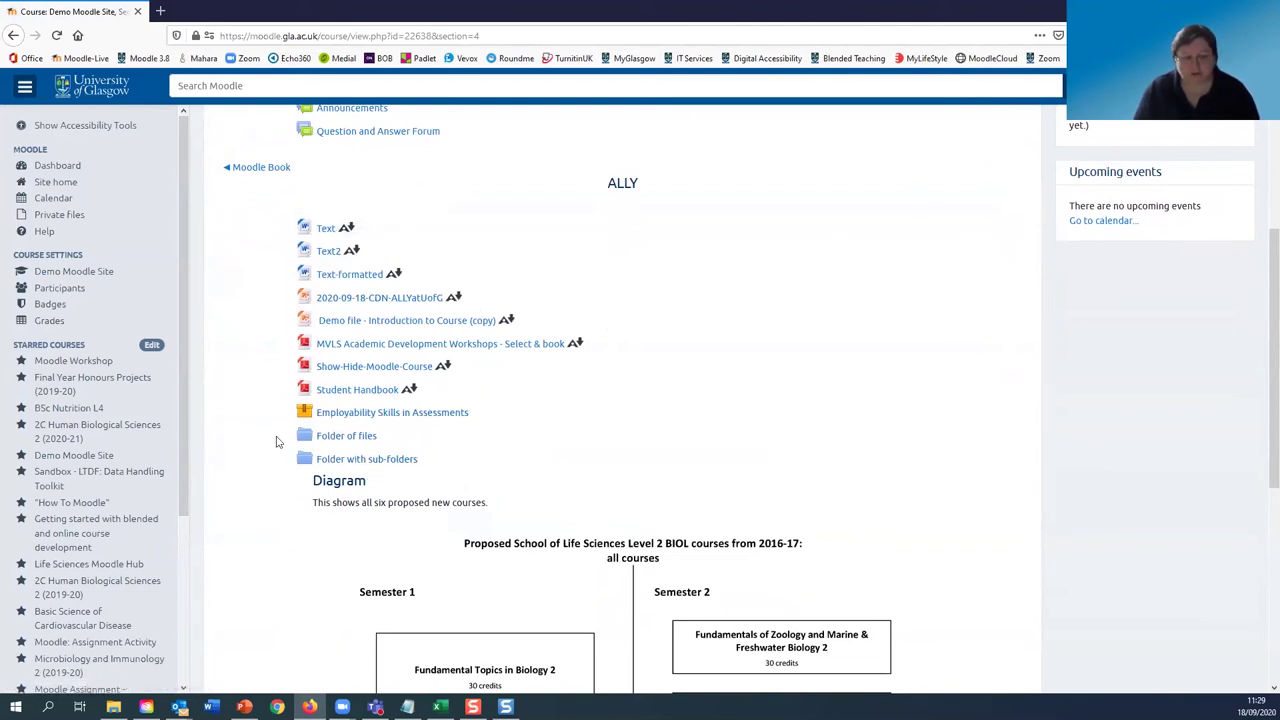
{"action": "left_click", "coordinate": [393, 274]}
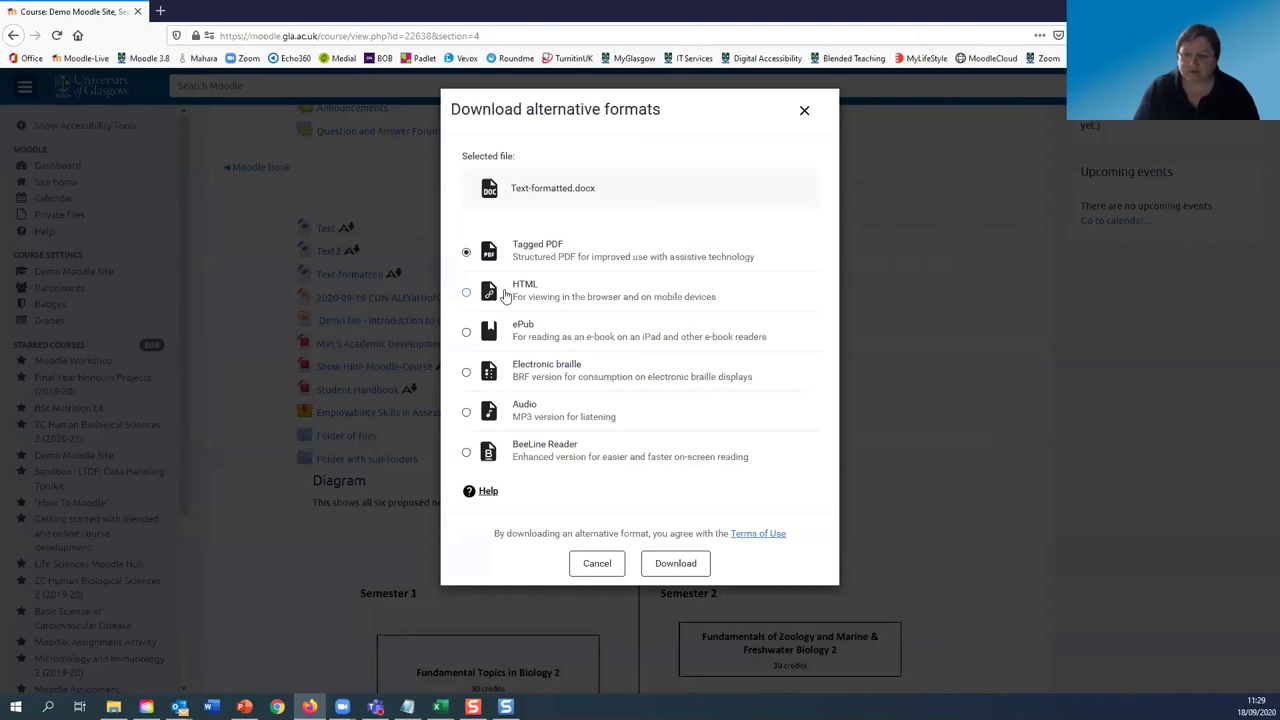
{"action": "left_click", "coordinate": [591, 564]}
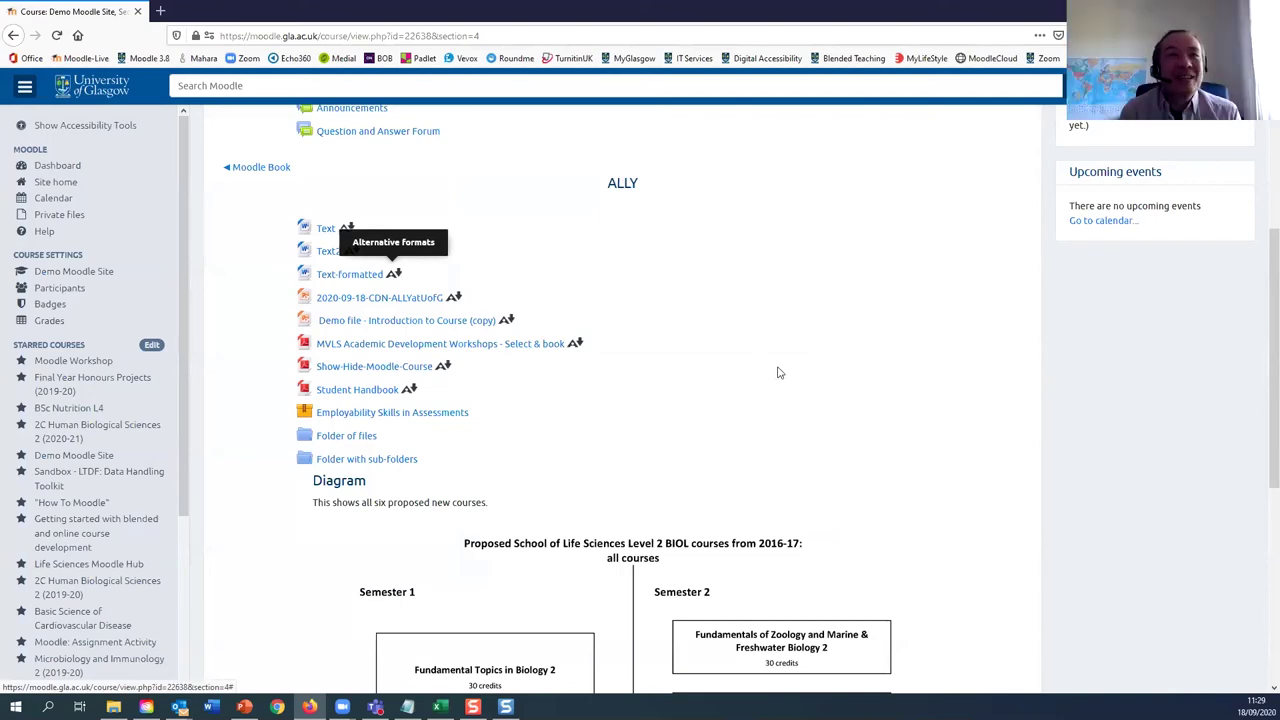
Step: Return from the Student role to the normal role in the ALLY section
{"action": "scroll", "coordinate": [780, 366], "scroll_direction": "up", "scroll_amount": 1}
{"action": "scroll", "coordinate": [780, 366], "scroll_direction": "up", "scroll_amount": 3}
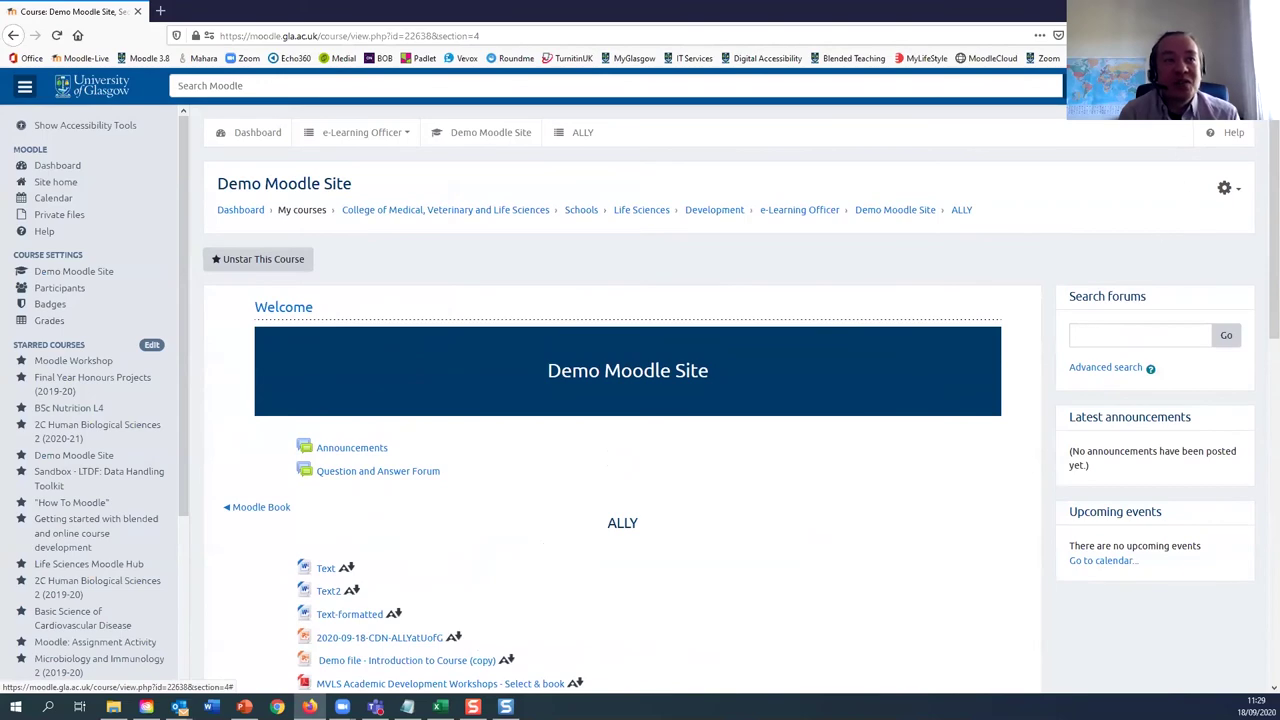
{"action": "left_click", "coordinate": [1200, 88]}
{"action": "left_click", "coordinate": [1172, 304]}
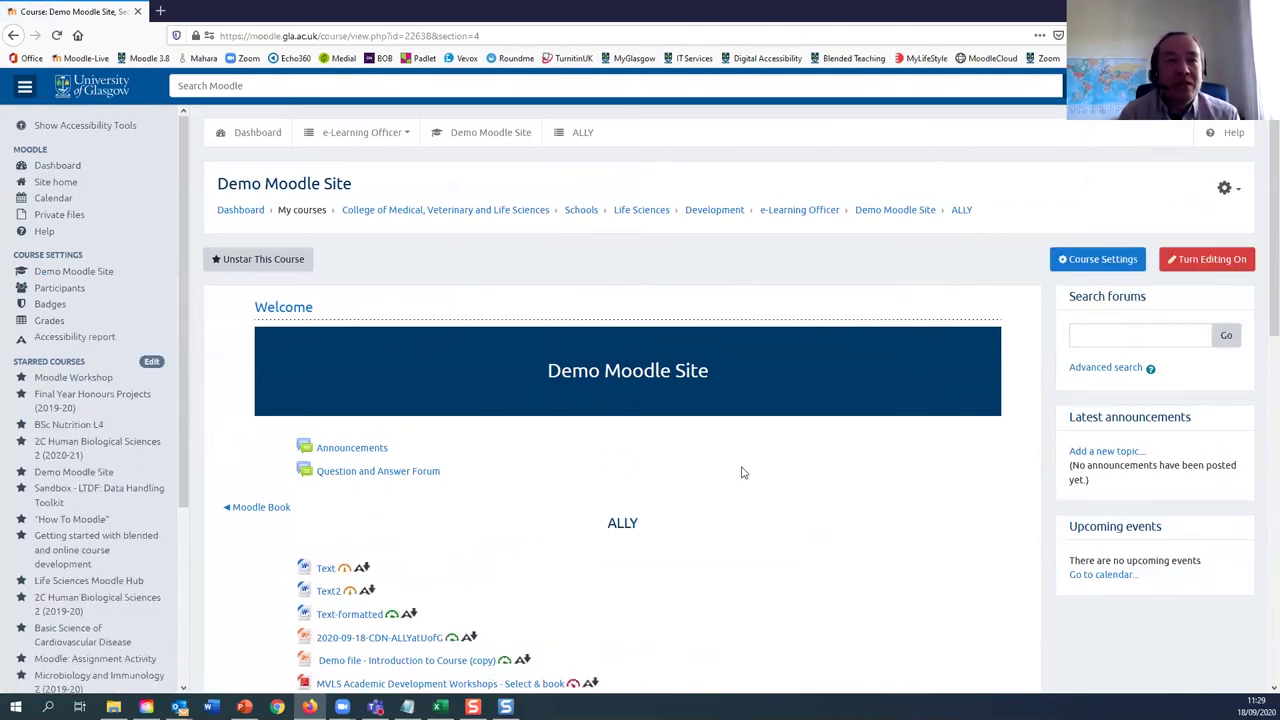
Step: Review the ALLY section's files and their accessibility indicators, and jump back to the main course page
{"action": "scroll", "coordinate": [740, 471], "scroll_direction": "down", "scroll_amount": 2}
{"action": "scroll", "coordinate": [742, 473], "scroll_direction": "down", "scroll_amount": 1}
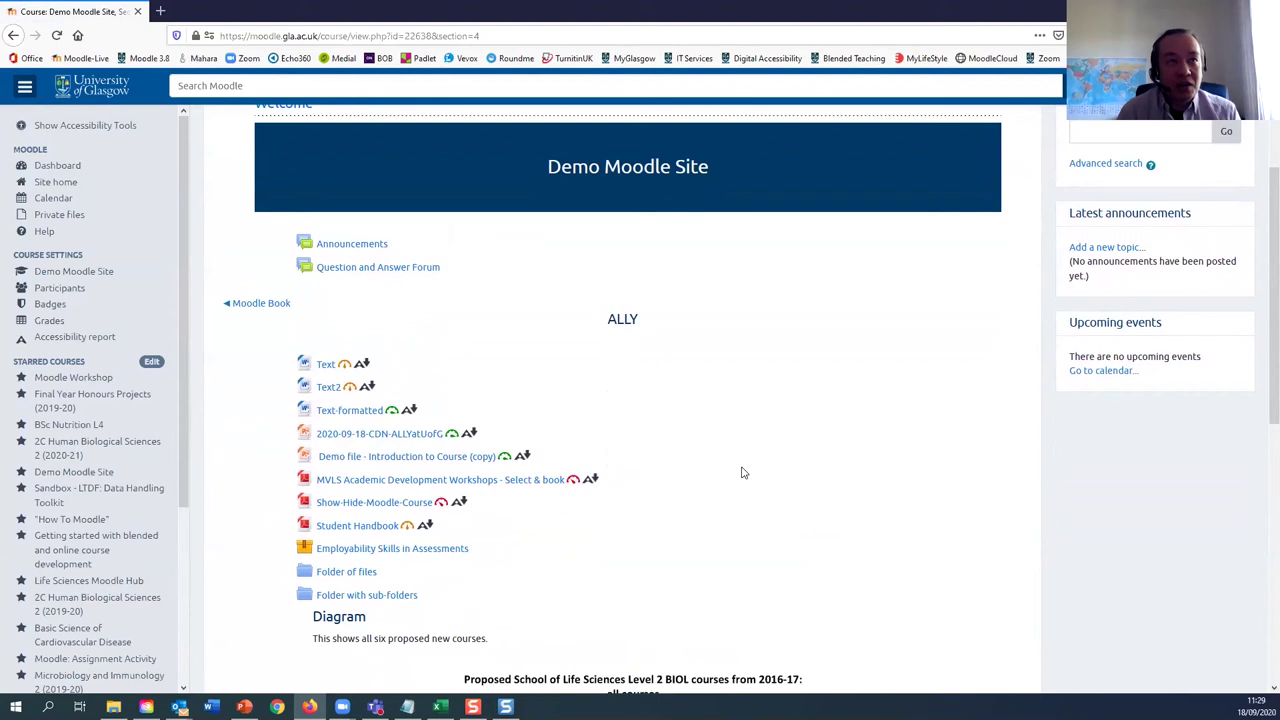
{"action": "scroll", "coordinate": [727, 366], "scroll_direction": "down", "scroll_amount": 1}
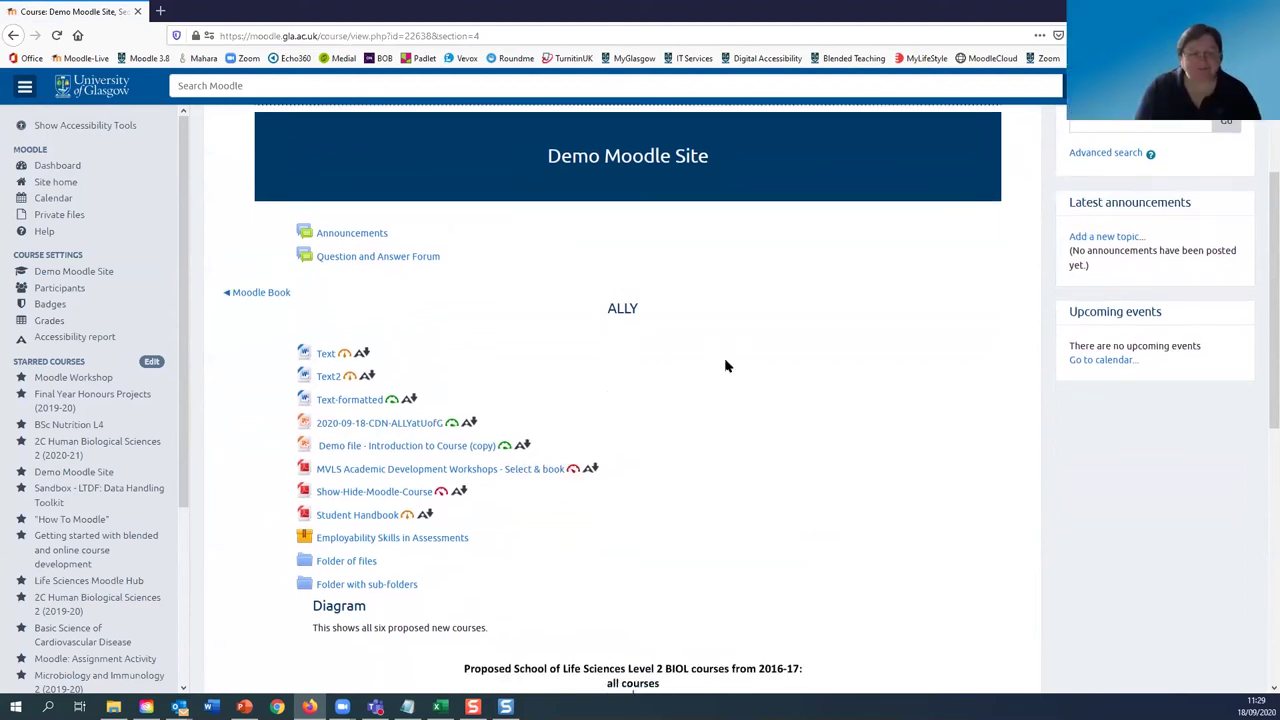
{"action": "scroll", "coordinate": [727, 366], "scroll_direction": "down", "scroll_amount": 1}
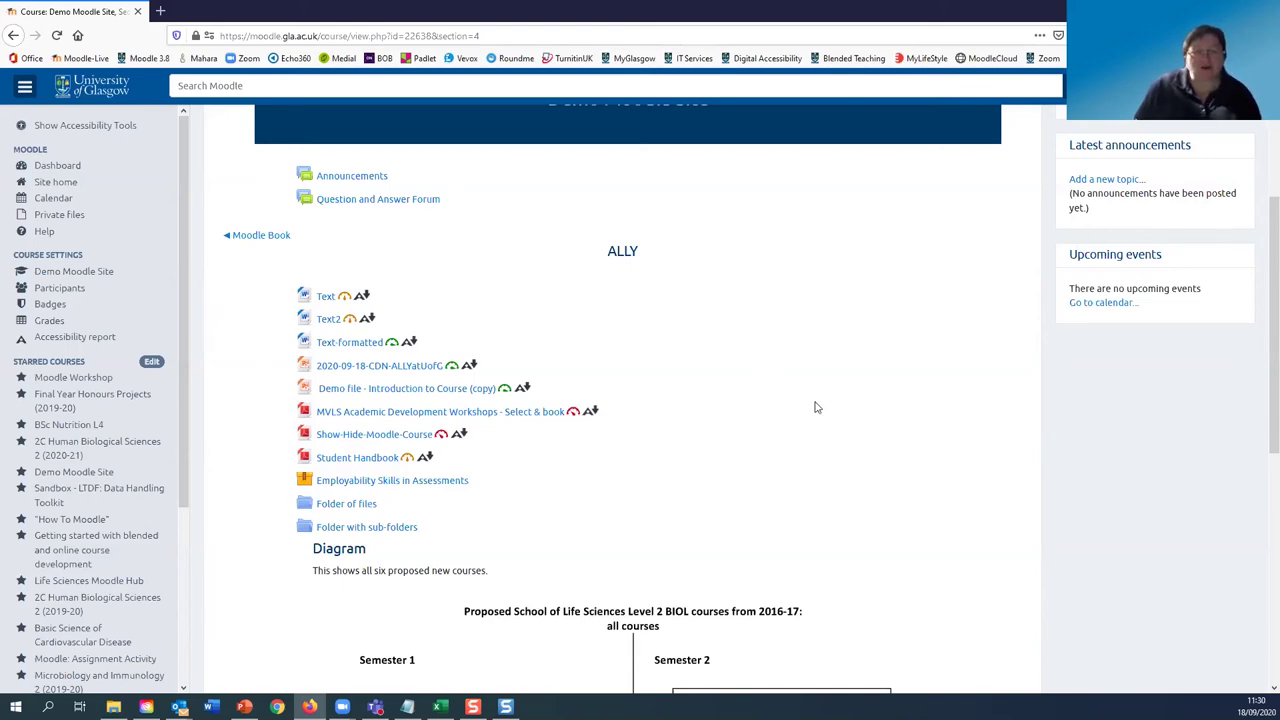
{"action": "scroll", "coordinate": [855, 594], "scroll_direction": "up", "scroll_amount": 5}
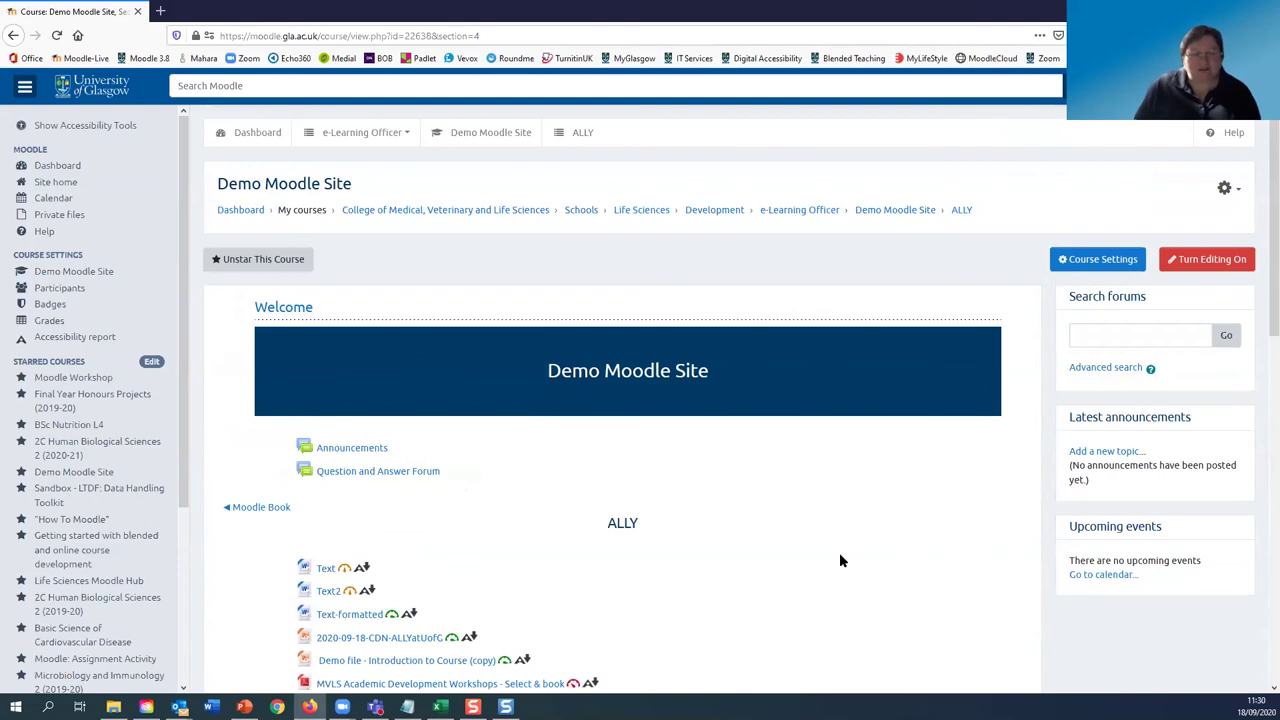
{"action": "scroll", "coordinate": [845, 580], "scroll_direction": "down", "scroll_amount": 15}
{"action": "left_click", "coordinate": [931, 576]}
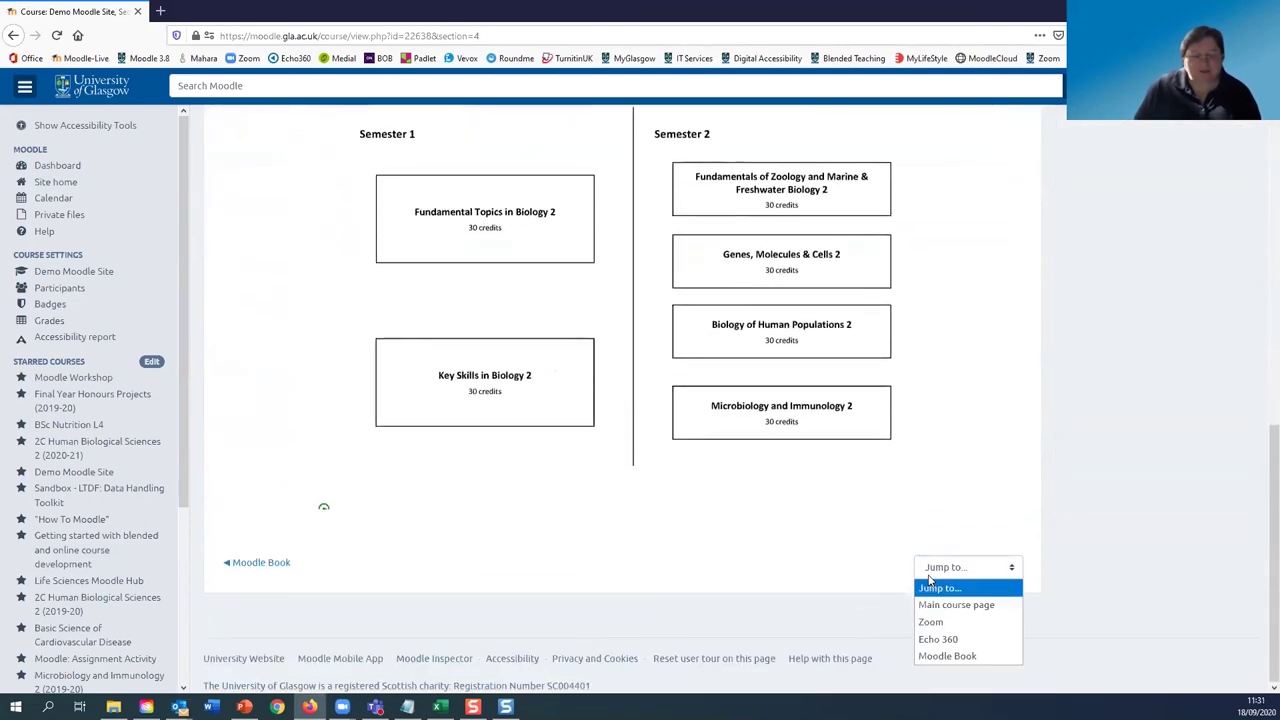
{"action": "left_click", "coordinate": [940, 603]}
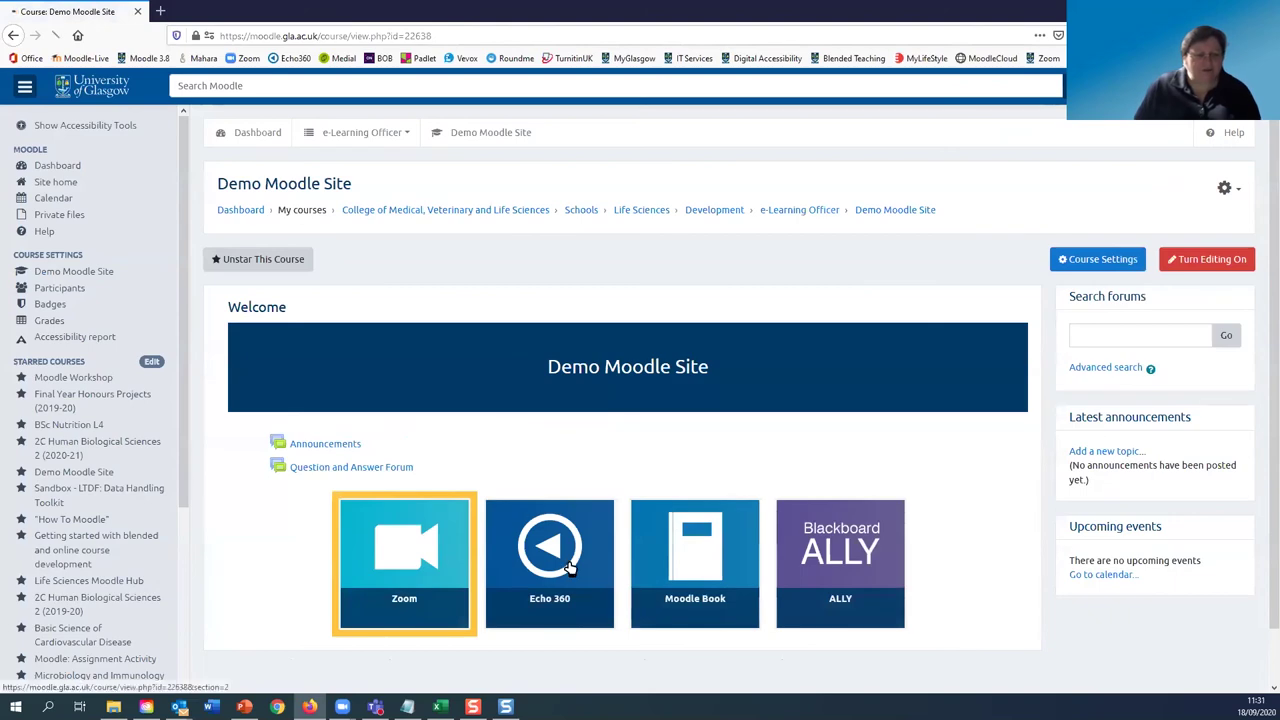
Step: View the Echo videos activity in the Echo 360 section, and return to the Demo Moodle Site main course page
{"action": "left_click", "coordinate": [568, 567]}
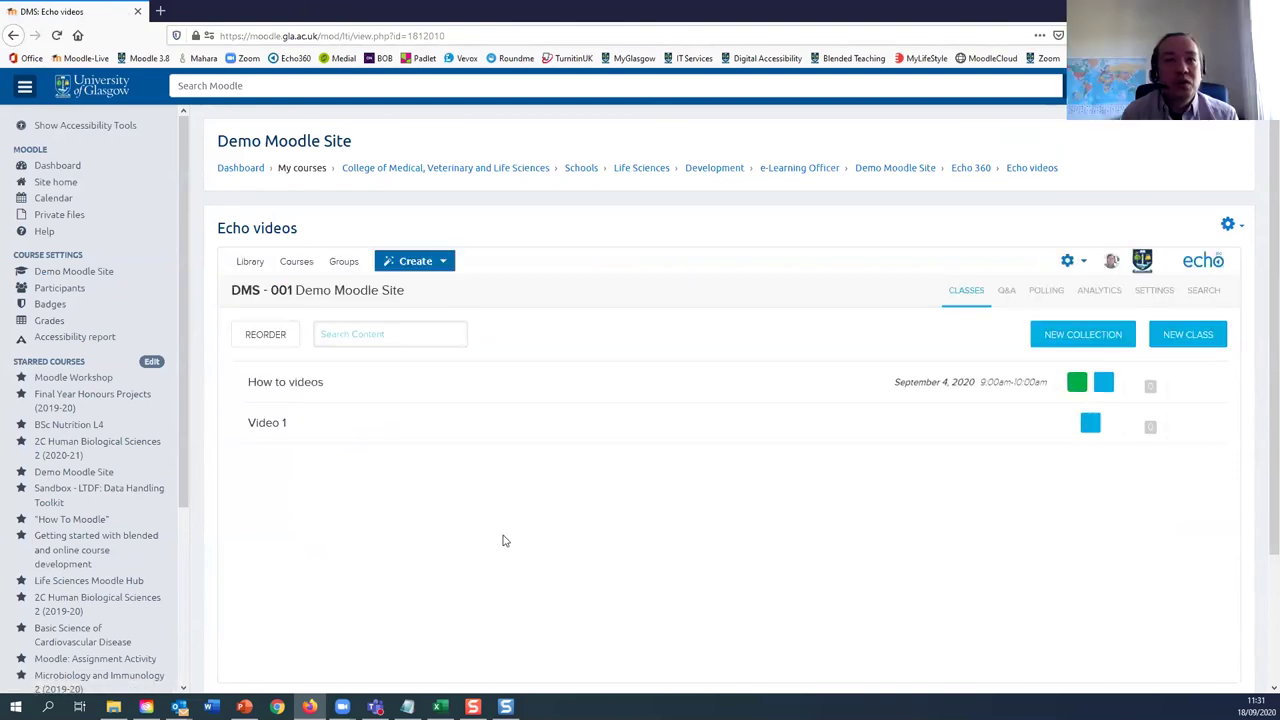
{"action": "left_click", "coordinate": [921, 175]}
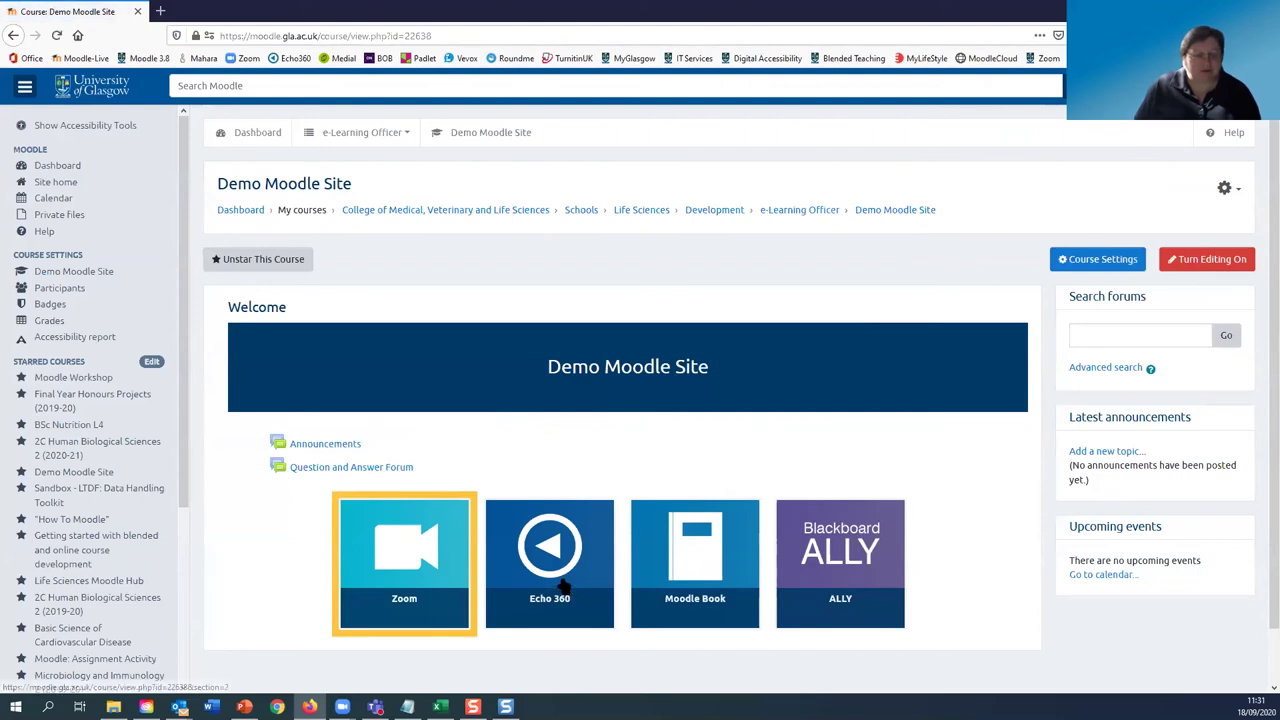
Step: Open the book on embedding Echo 360 video in the Echo 360 section and examine the embedded video with its transcript
{"action": "left_click", "coordinate": [563, 600]}
{"action": "left_click", "coordinate": [371, 572]}
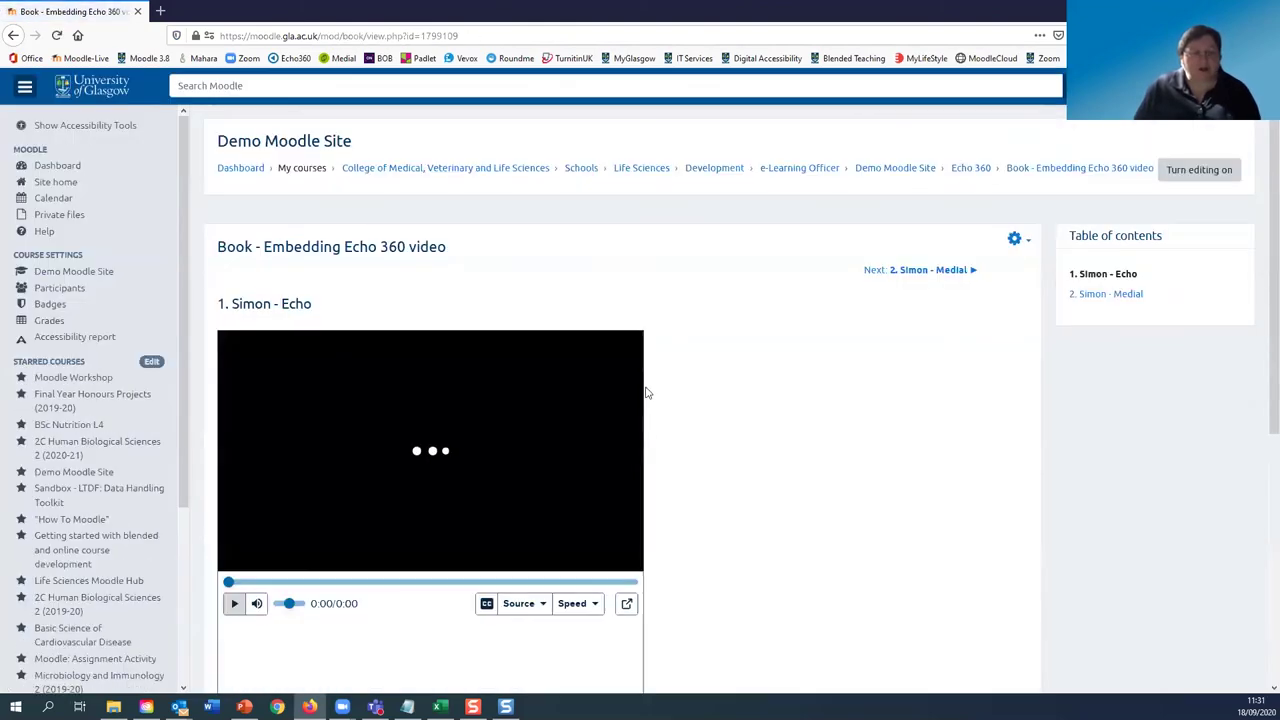
{"action": "scroll", "coordinate": [757, 431], "scroll_direction": "down", "scroll_amount": 3}
{"action": "scroll", "coordinate": [759, 429], "scroll_direction": "down", "scroll_amount": 1}
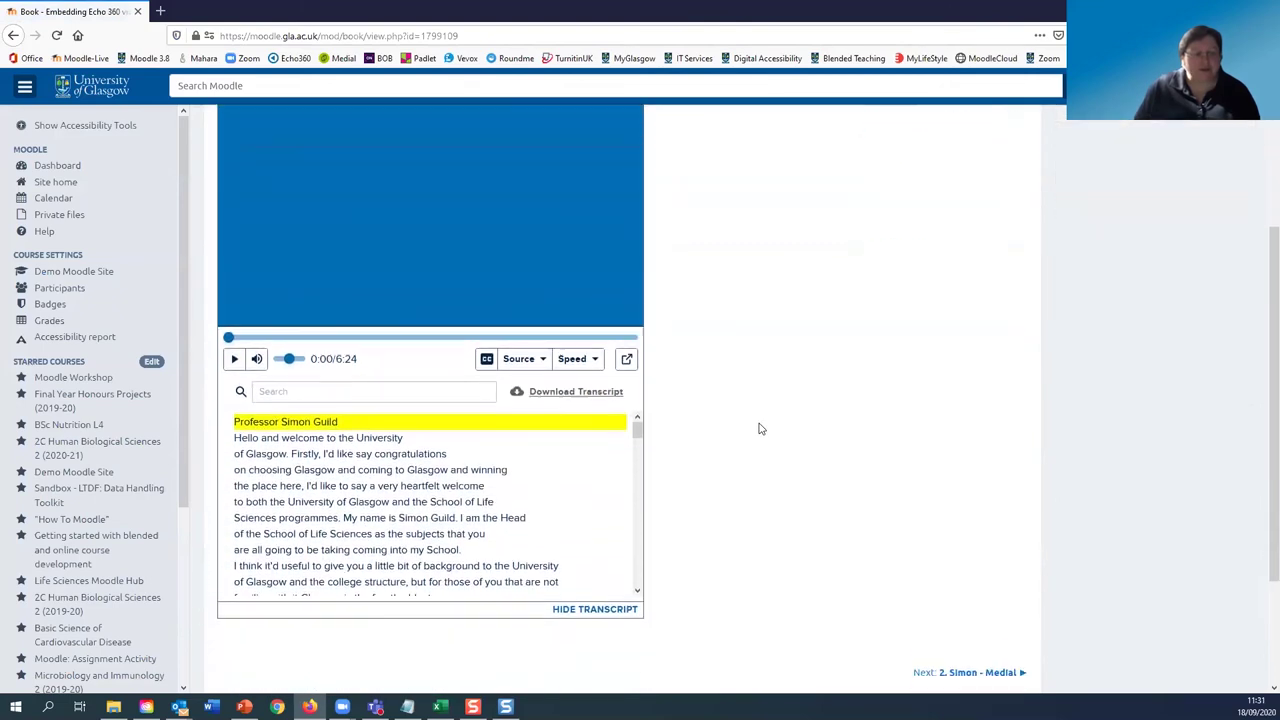
{"action": "scroll", "coordinate": [759, 429], "scroll_direction": "up", "scroll_amount": 2}
{"action": "scroll", "coordinate": [759, 429], "scroll_direction": "down", "scroll_amount": 1}
{"action": "scroll", "coordinate": [759, 429], "scroll_direction": "down", "scroll_amount": 1}
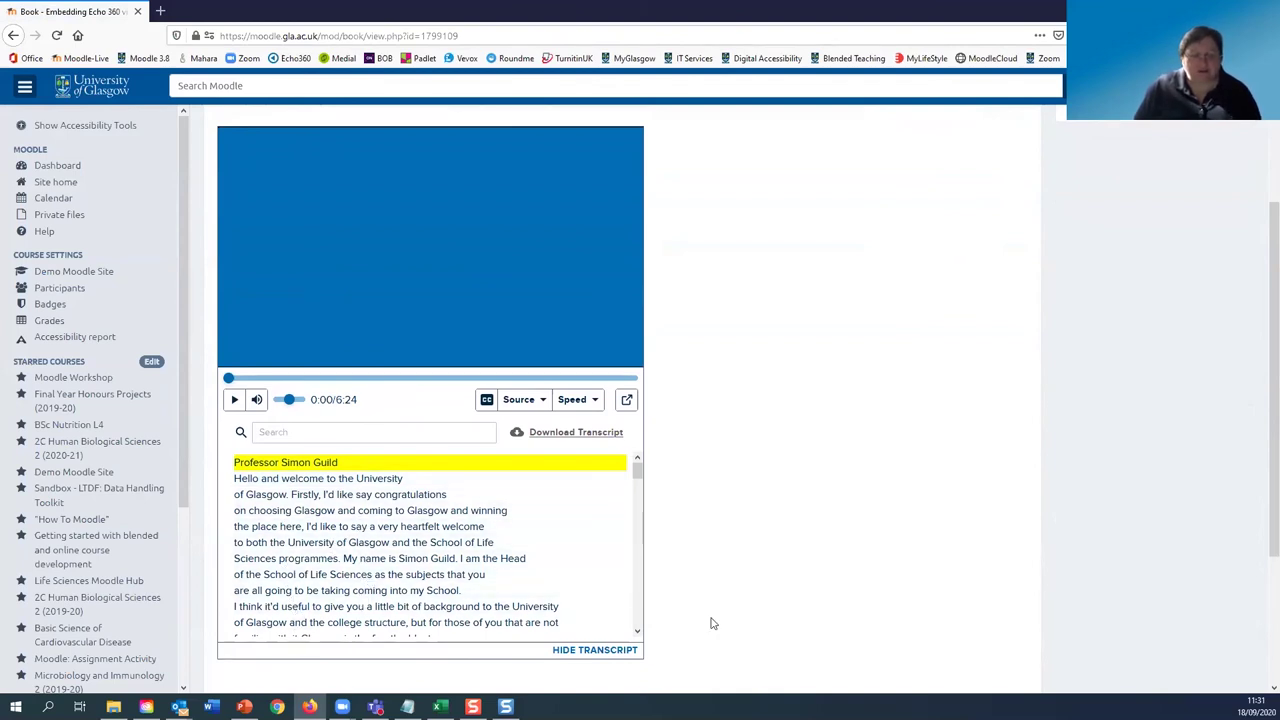
{"action": "scroll", "coordinate": [710, 623], "scroll_direction": "up", "scroll_amount": 4}
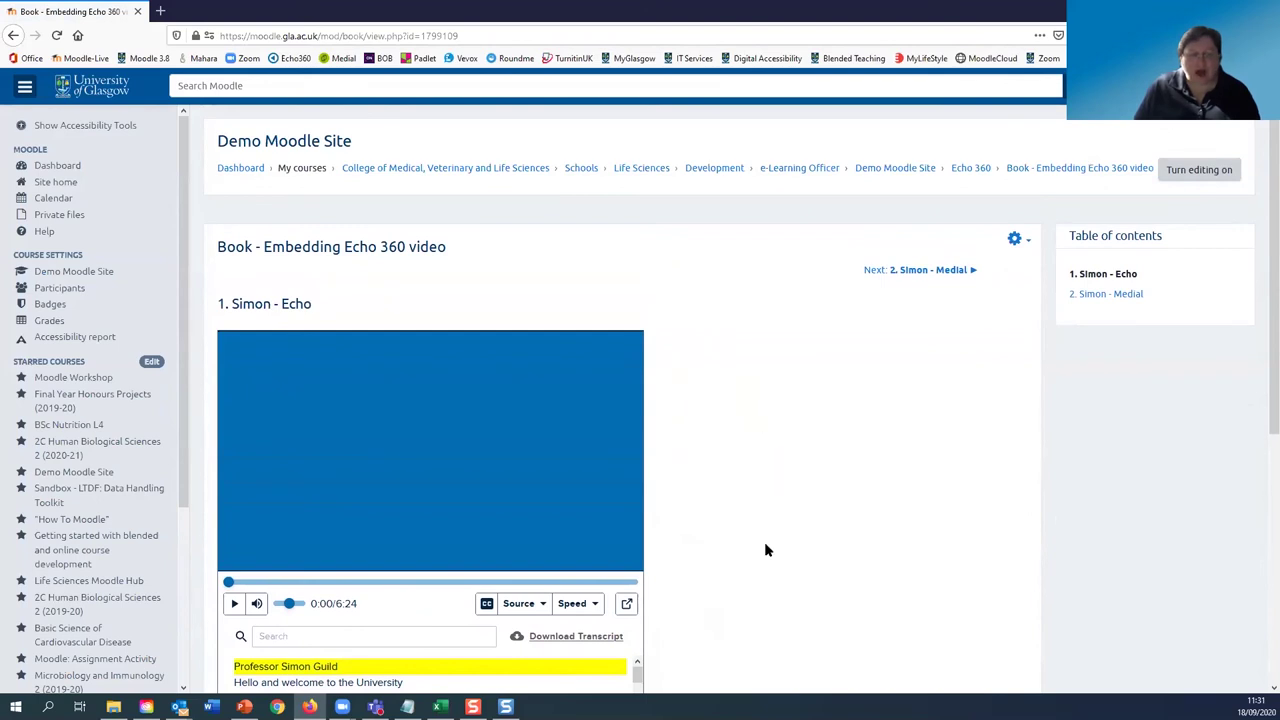
{"action": "scroll", "coordinate": [730, 543], "scroll_direction": "down", "scroll_amount": 3}
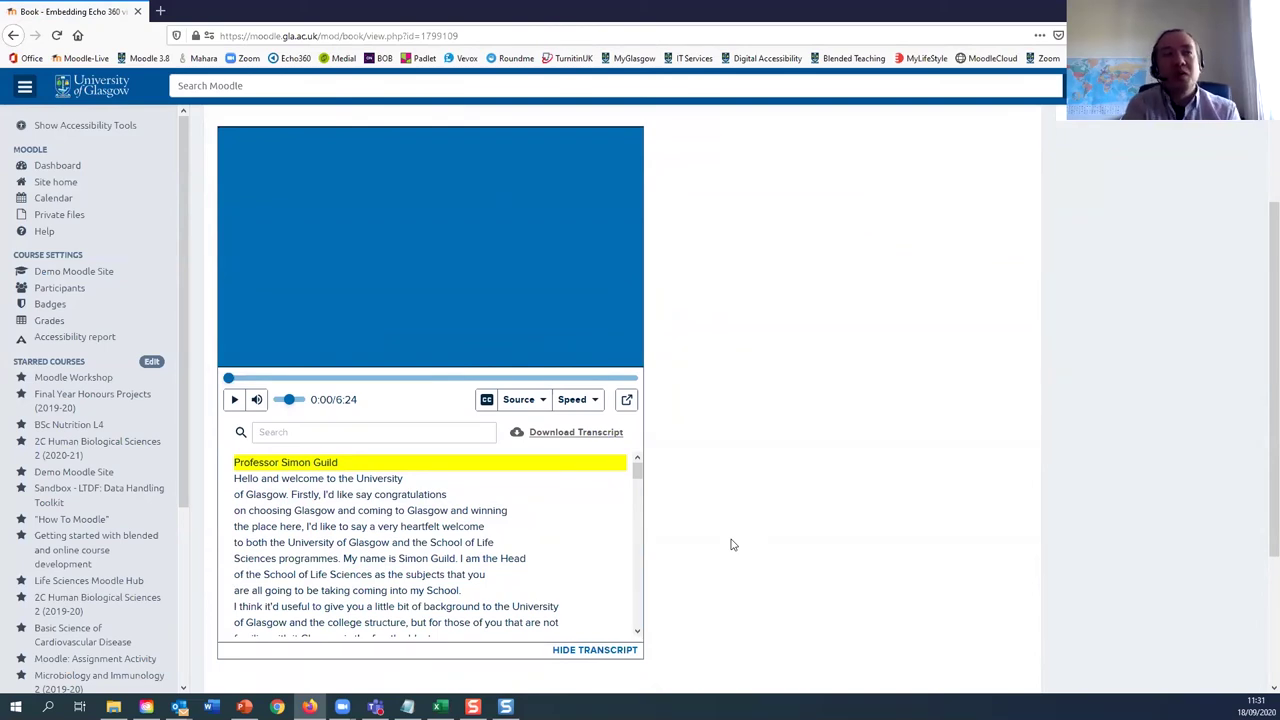
{"action": "scroll", "coordinate": [742, 546], "scroll_direction": "up", "scroll_amount": 2}
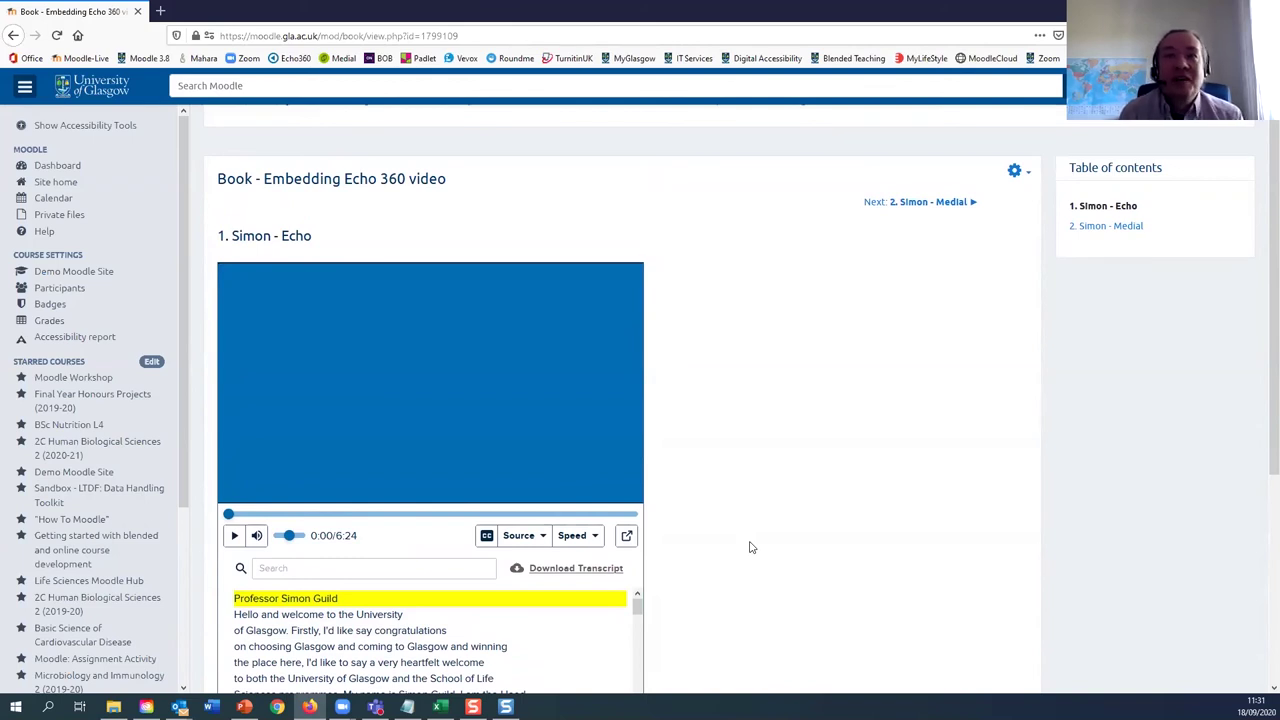
{"action": "scroll", "coordinate": [850, 540], "scroll_direction": "up", "scroll_amount": 1}
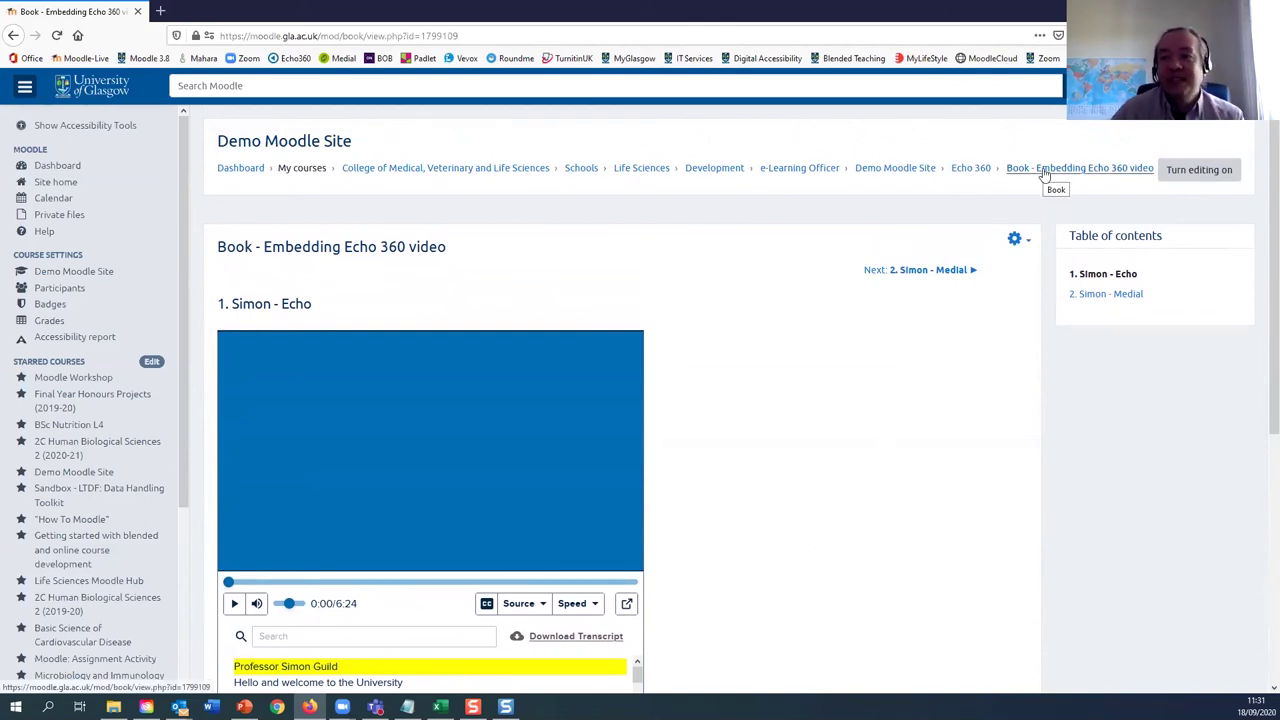
Step: Go back through the main course page to the ALLY section and bring up the alternative formats offered for Text-formatted
{"action": "left_click", "coordinate": [903, 172]}
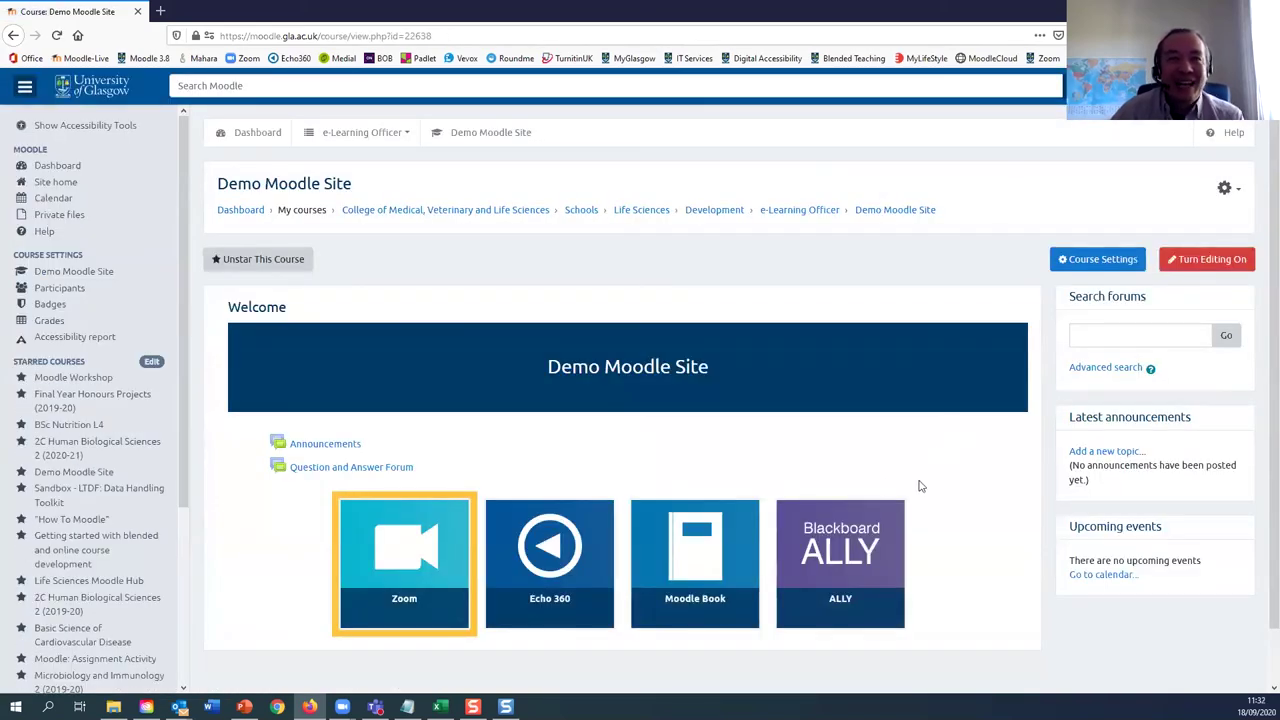
{"action": "scroll", "coordinate": [935, 480], "scroll_direction": "down", "scroll_amount": 2}
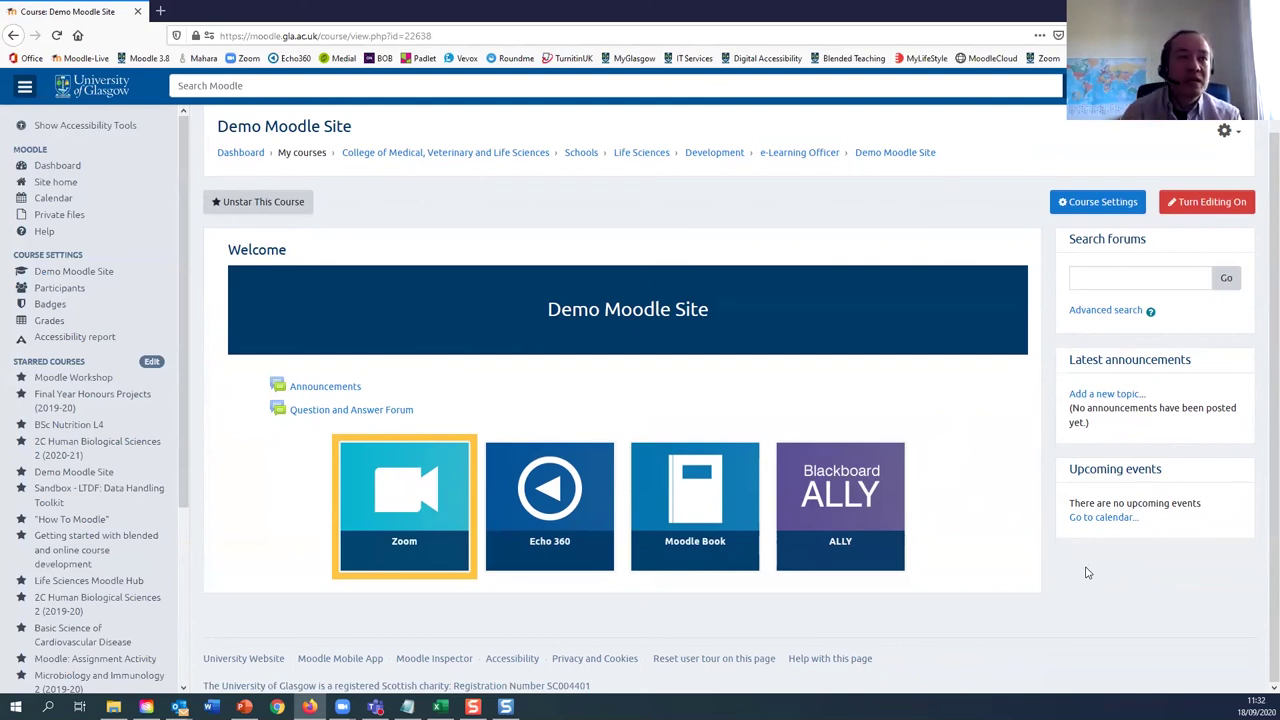
{"action": "left_click", "coordinate": [850, 512]}
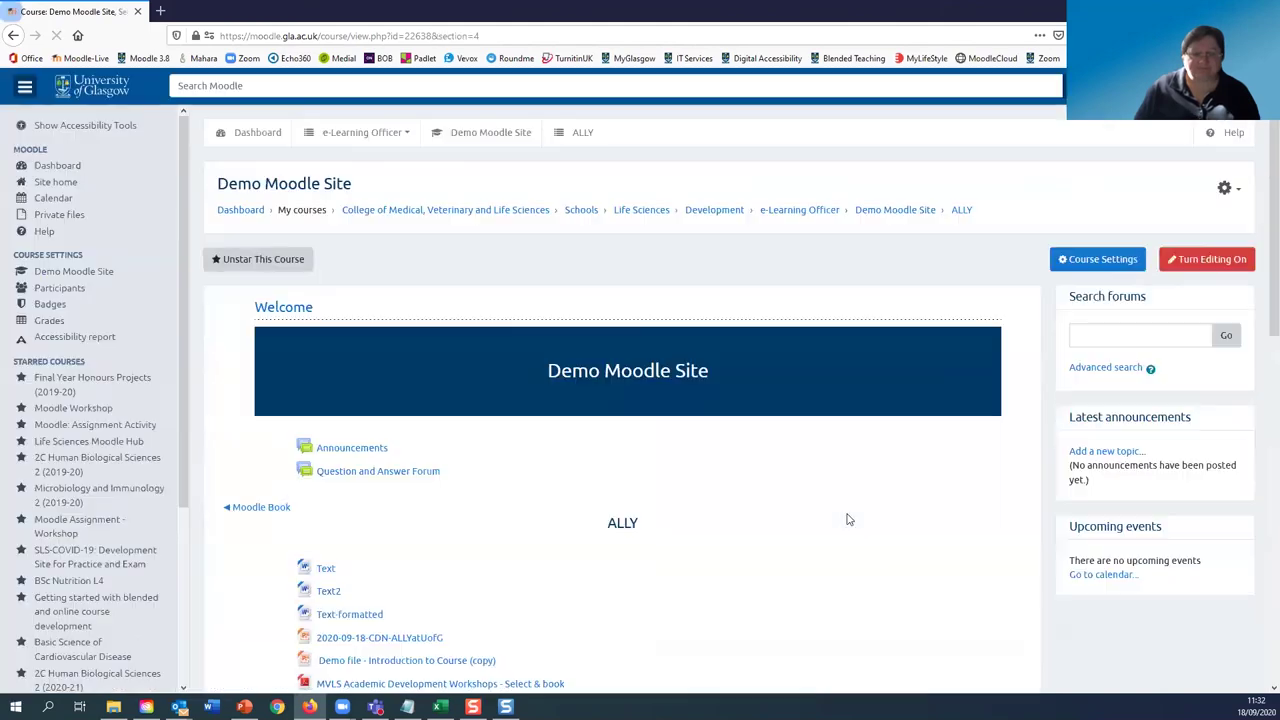
{"action": "scroll", "coordinate": [683, 537], "scroll_direction": "down", "scroll_amount": 5}
{"action": "scroll", "coordinate": [683, 537], "scroll_direction": "down", "scroll_amount": 3}
{"action": "scroll", "coordinate": [683, 537], "scroll_direction": "up", "scroll_amount": 5}
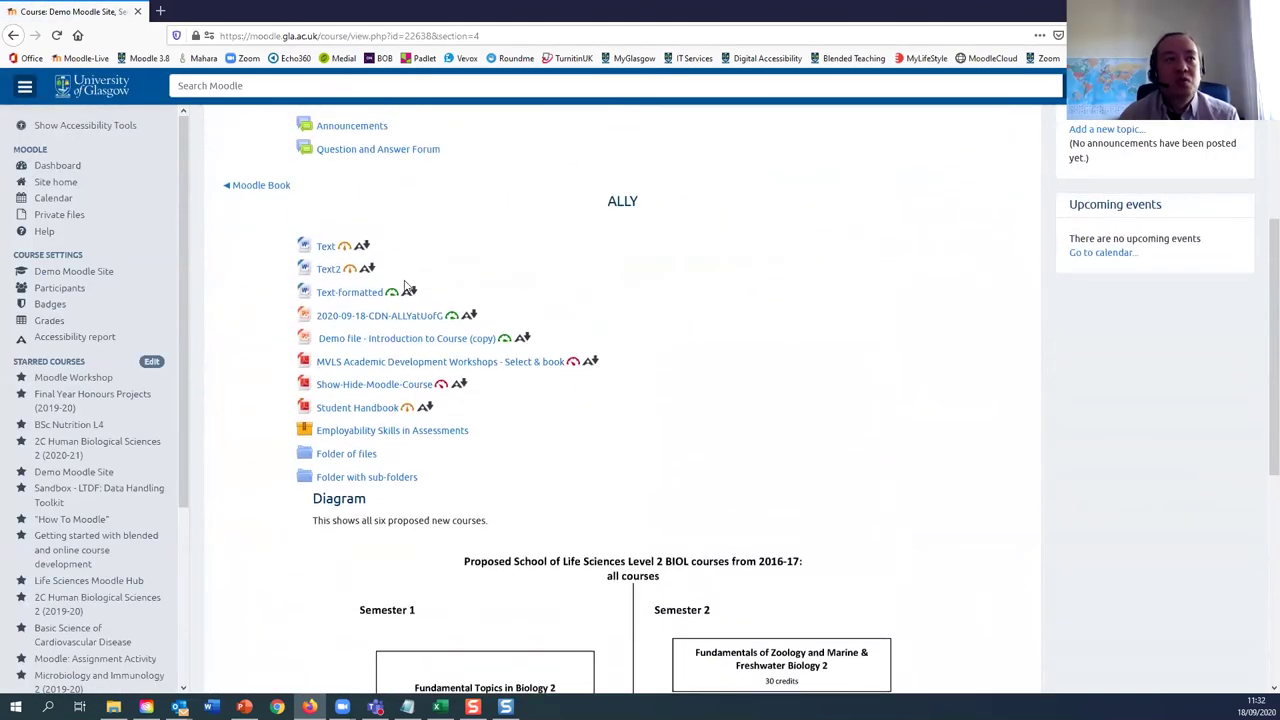
{"action": "left_click", "coordinate": [410, 291]}
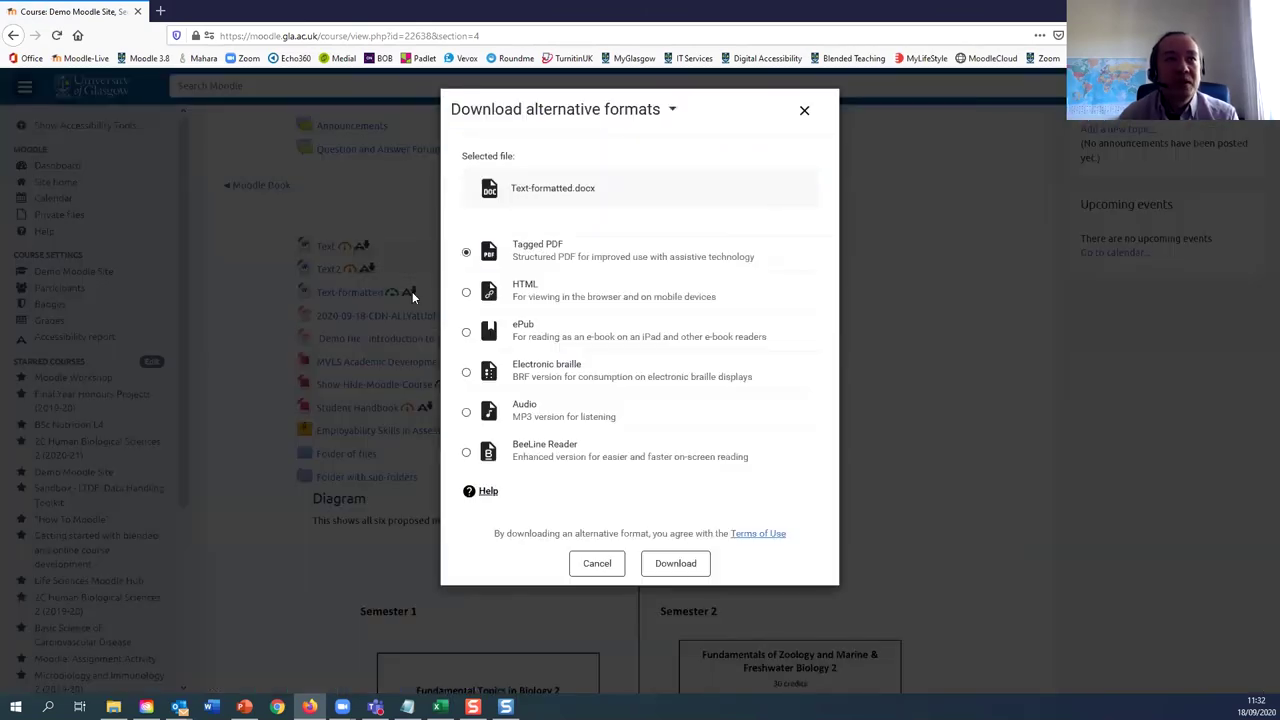